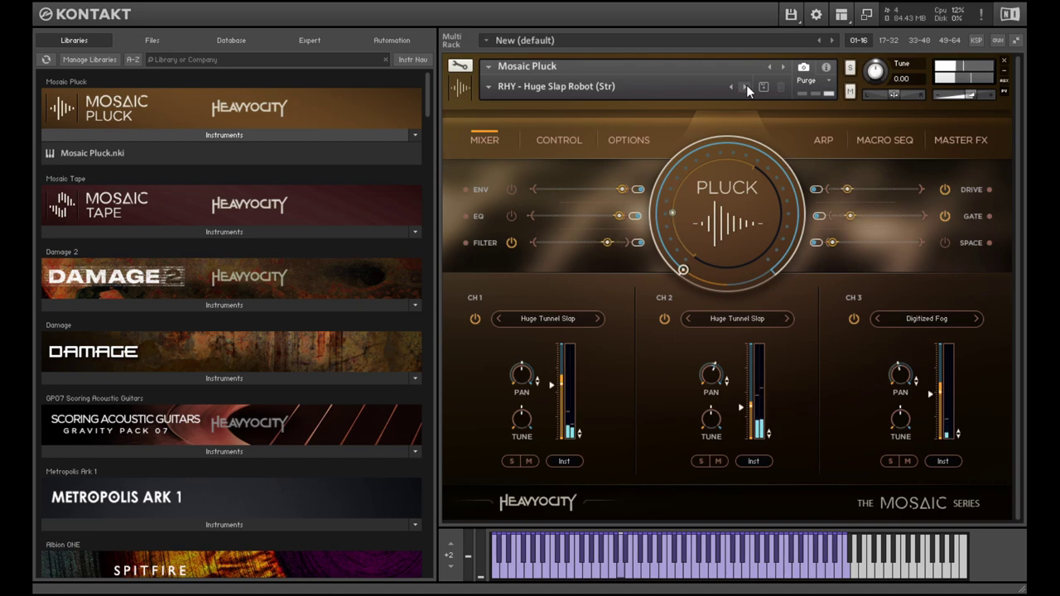
Step forward through two snapshots from RHY - Huge Slap Robot to ARP - Beating Circuits (Str)
left_click(746, 86)
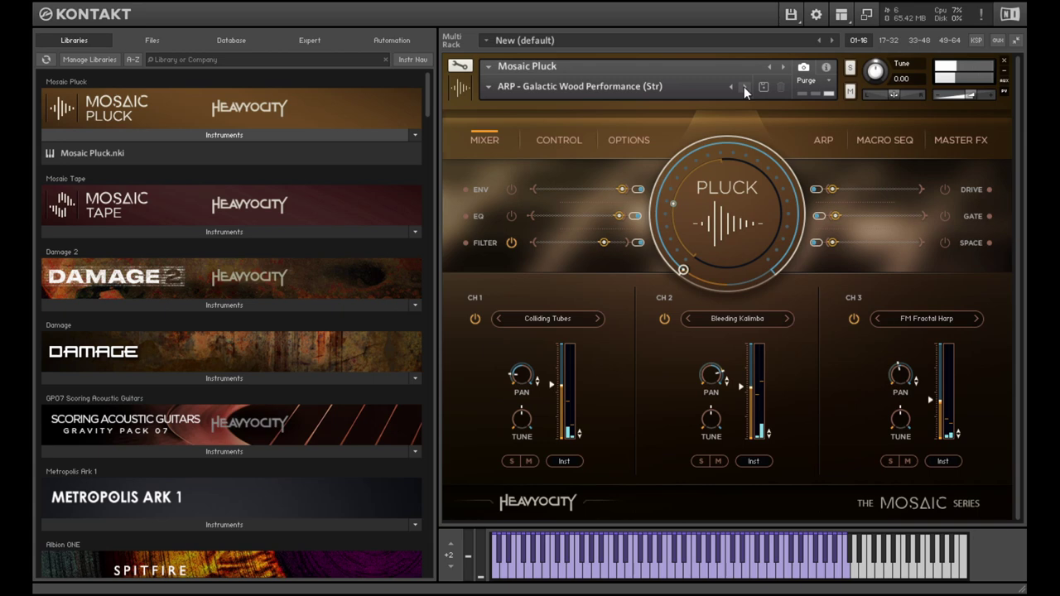
left_click(743, 86)
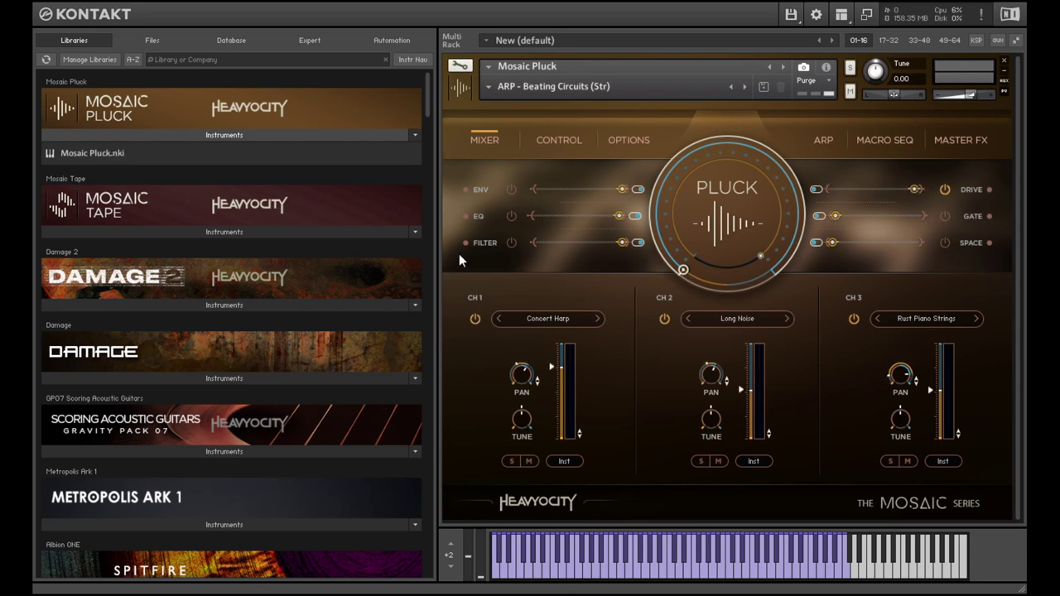
Browse the Arp, Playable and Rhythmic snapshot categories, then close the menu unchanged
left_click(487, 88)
mouse_move(525, 100)
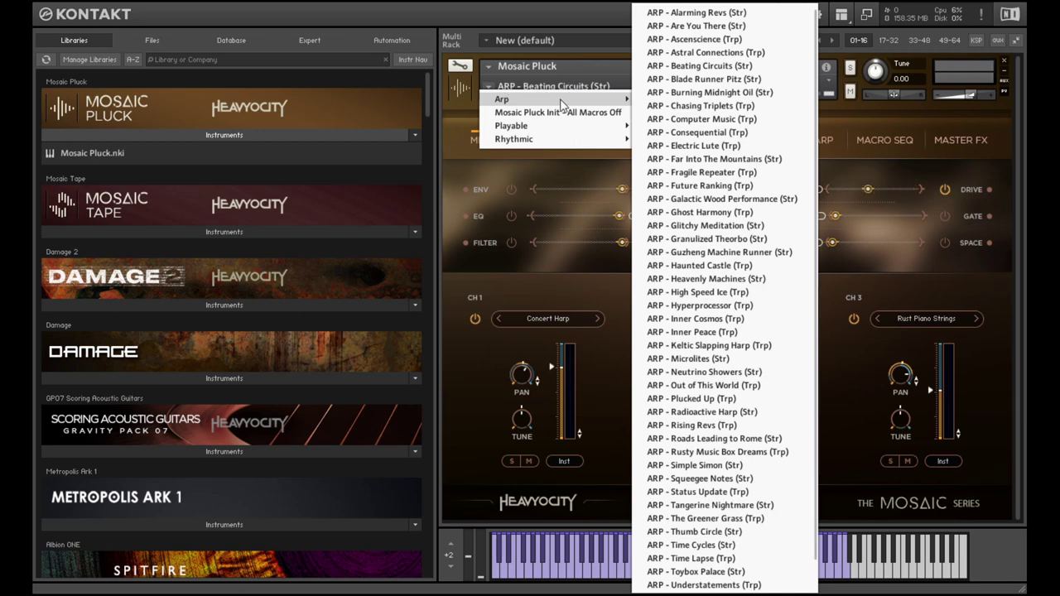
mouse_move(602, 133)
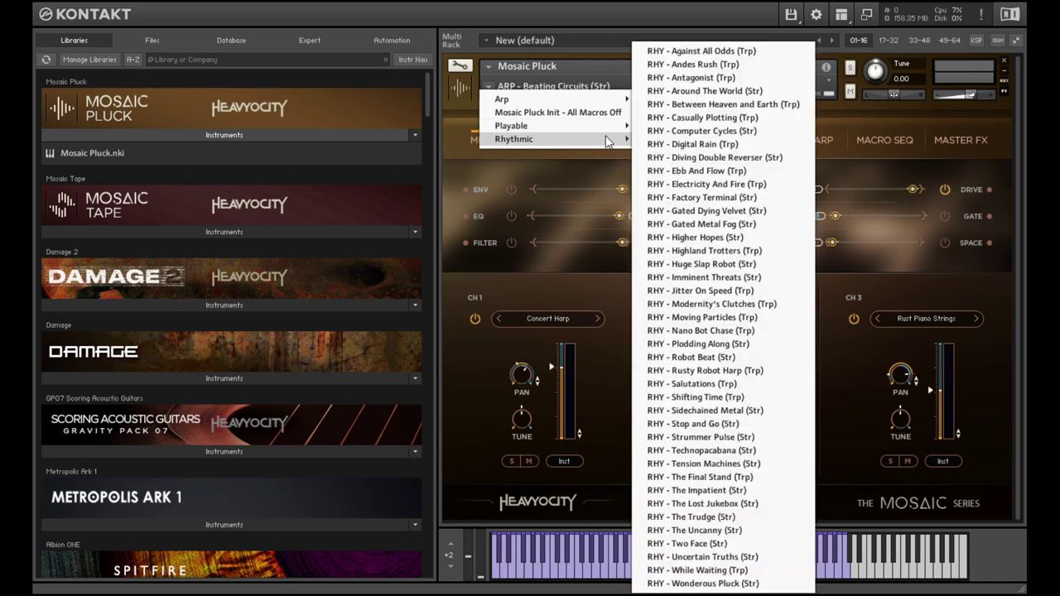
left_click(596, 285)
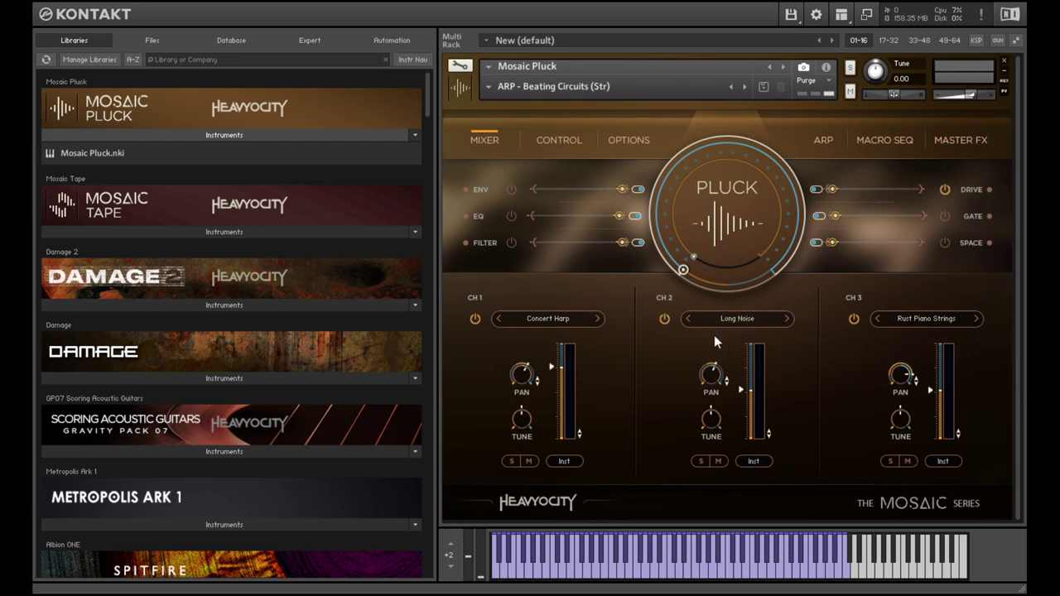
Check the CONTROL page, return to MIXER, and reopen the Arp snapshot submenu
left_click(570, 142)
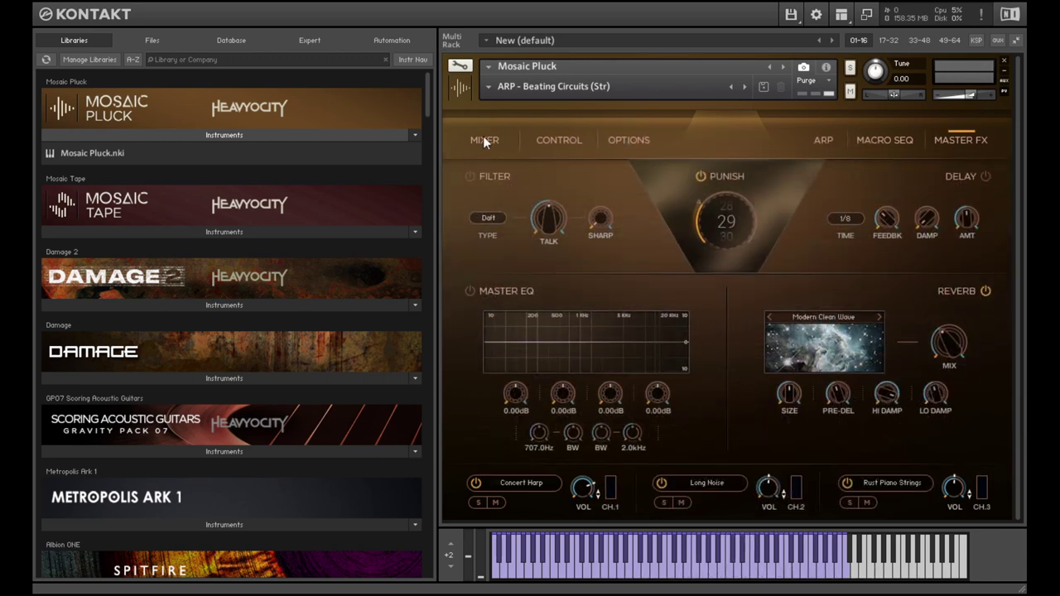
left_click(482, 137)
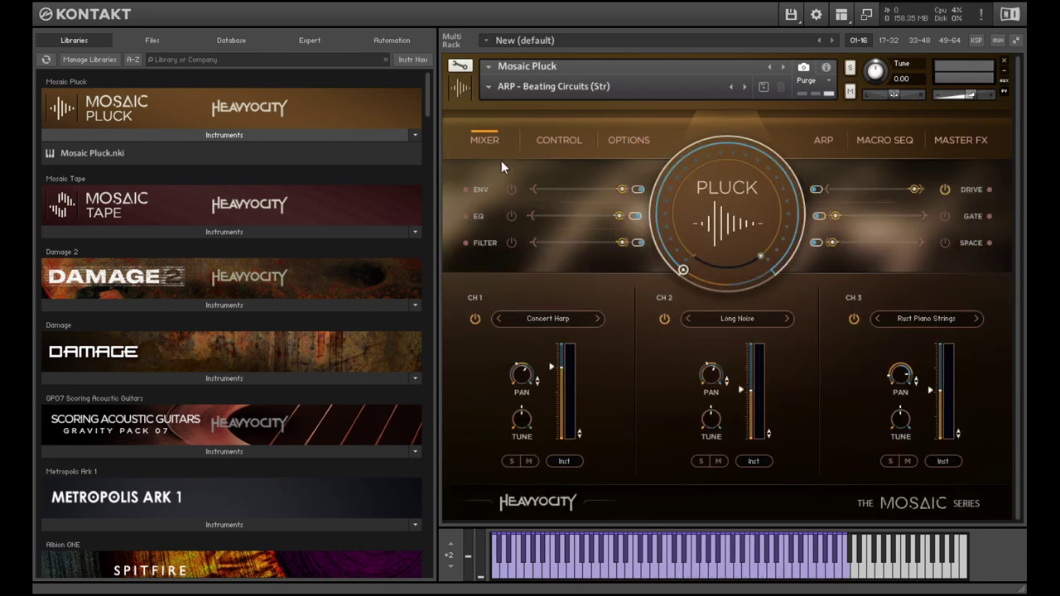
left_click(496, 89)
mouse_move(621, 104)
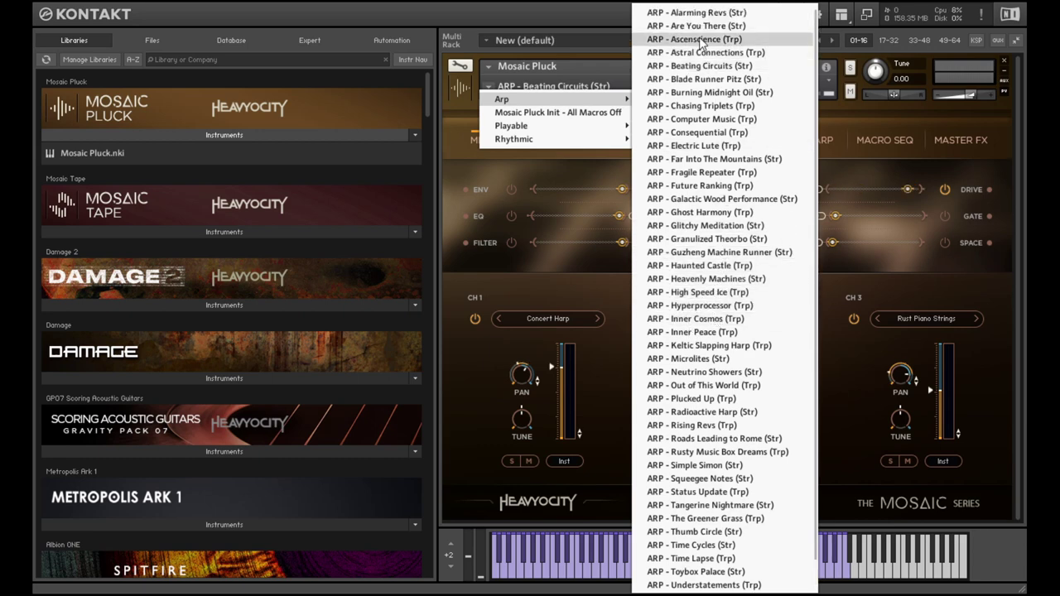
Choose ARP - Alarming Revs (Str) from the Arp snapshot submenu
left_click(714, 13)
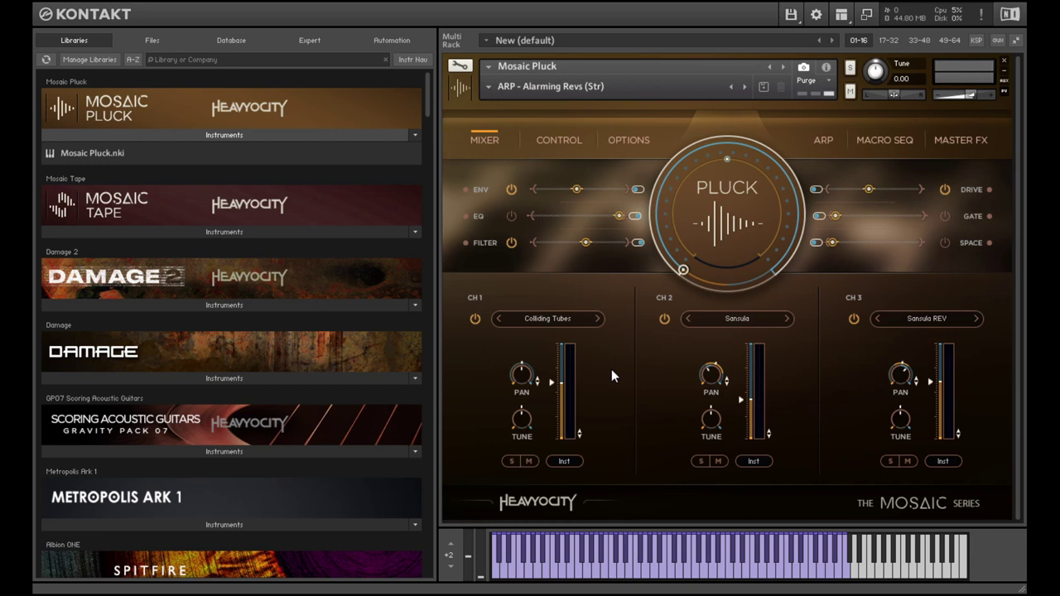
Solo channel 1, then channel 2, then channel 3, leaving CH3 soloed
left_click(513, 461)
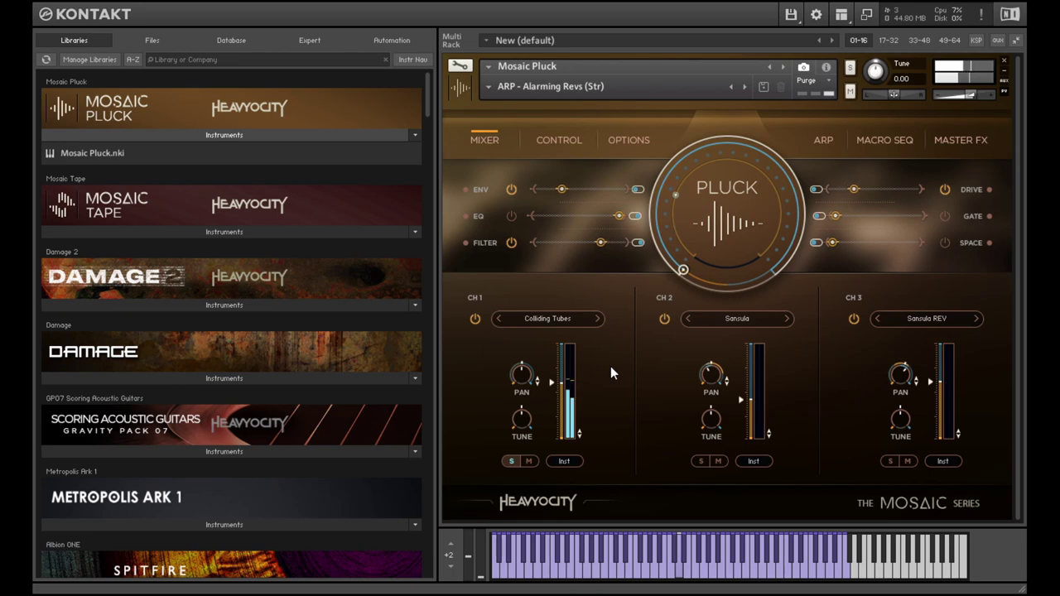
left_click(699, 462)
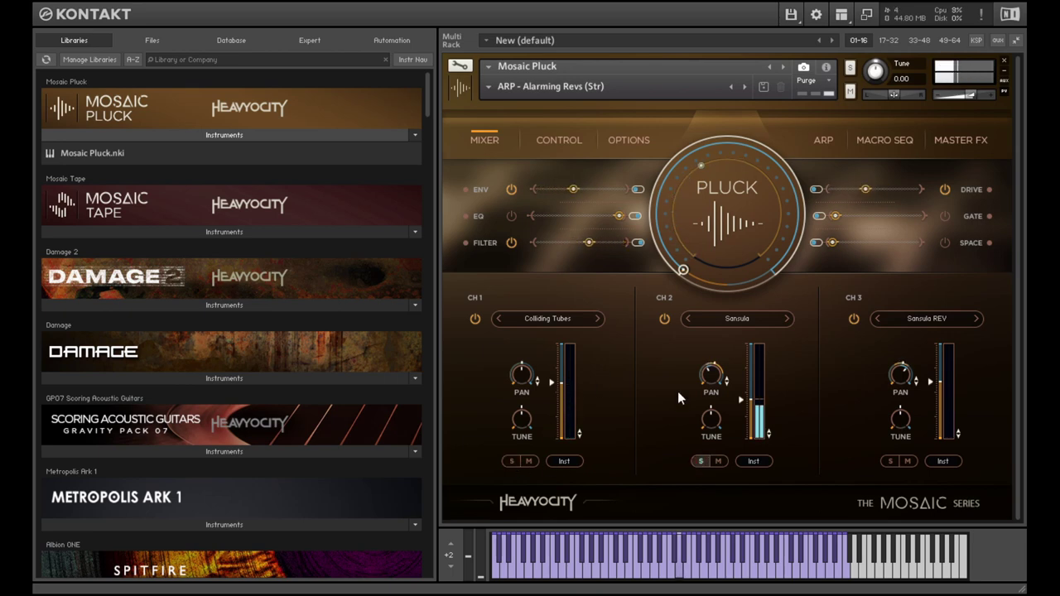
left_click(699, 461)
left_click(891, 461)
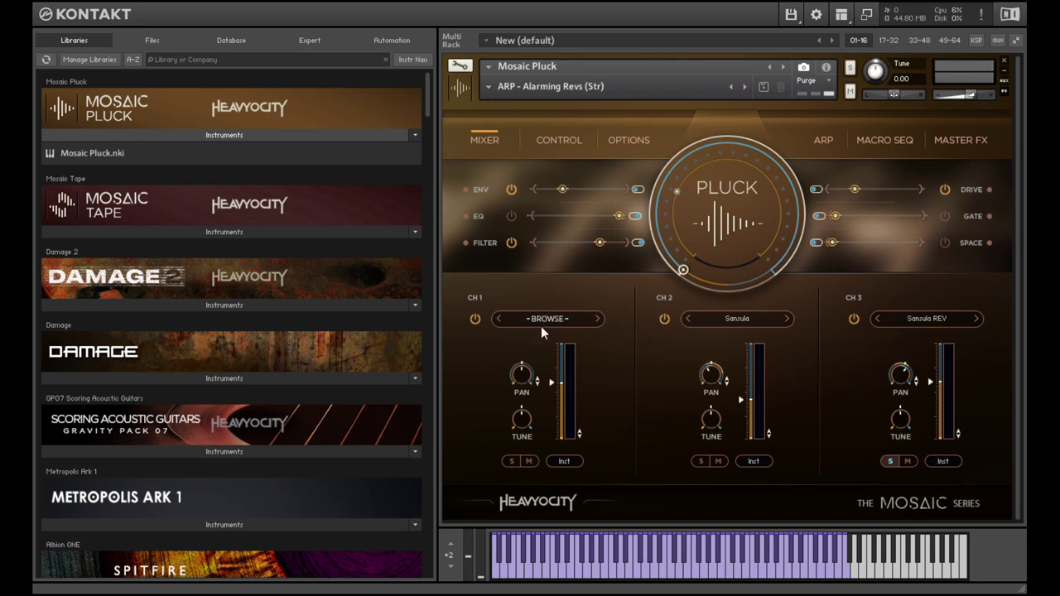
Browse channel 1's Organic, Reverse and Attack sounds and load Analog Gun
left_click(570, 318)
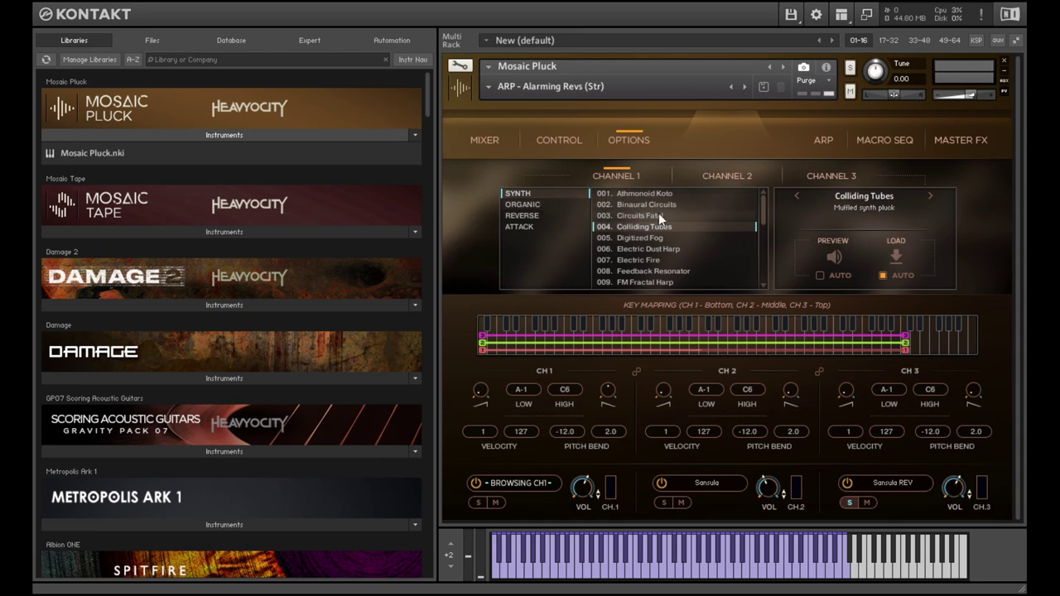
left_click(542, 206)
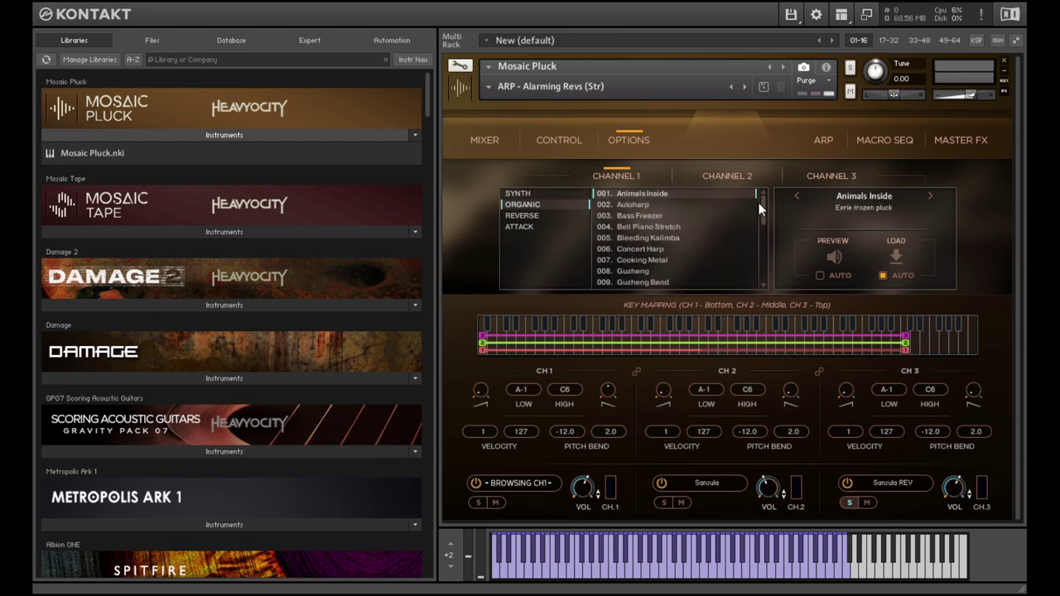
left_click_drag(762, 204, 754, 277)
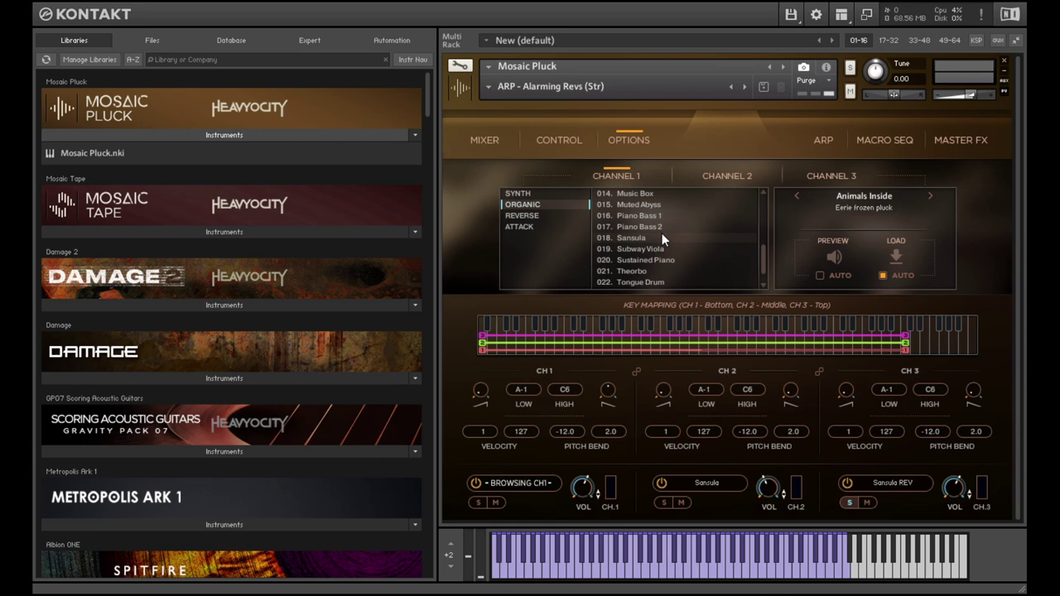
left_click(524, 215)
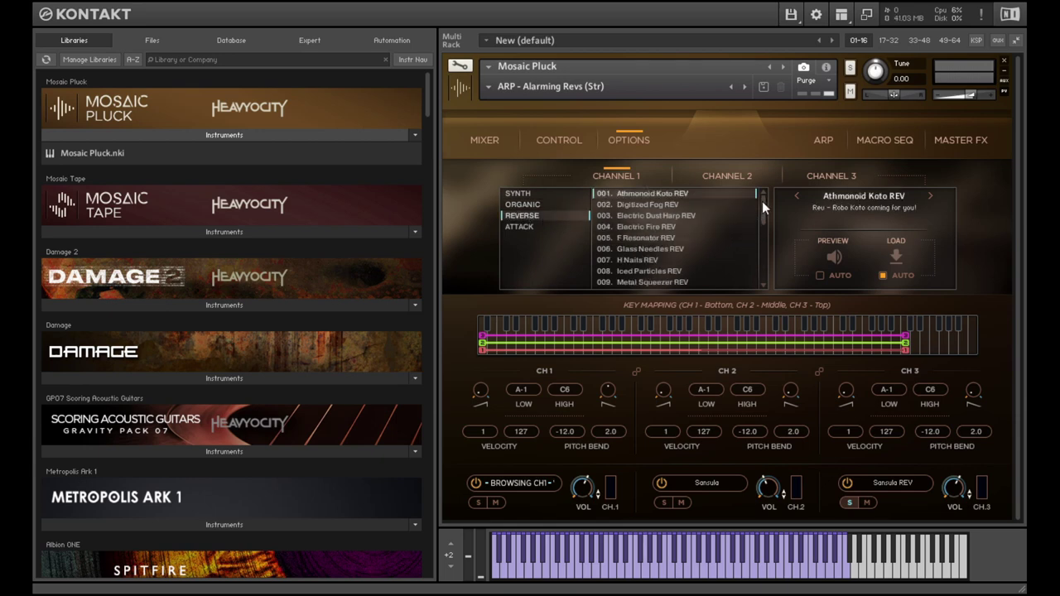
left_click_drag(762, 201, 759, 286)
left_click(563, 225)
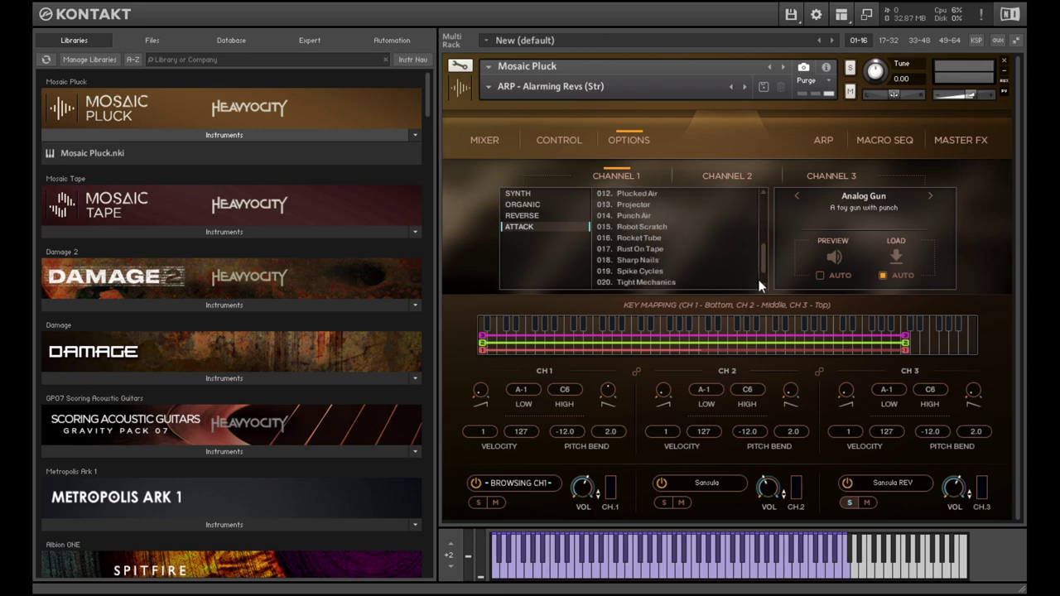
left_click(488, 141)
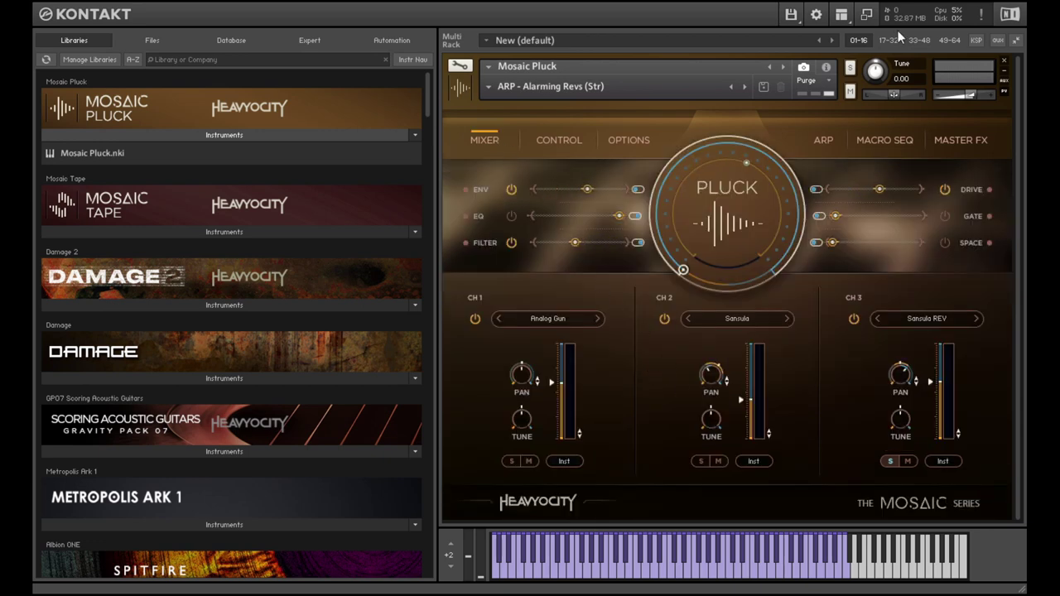
Advance two snapshots to ARP - Ascenscience (Trp) and display the ARP page
left_click(744, 86)
left_click(743, 86)
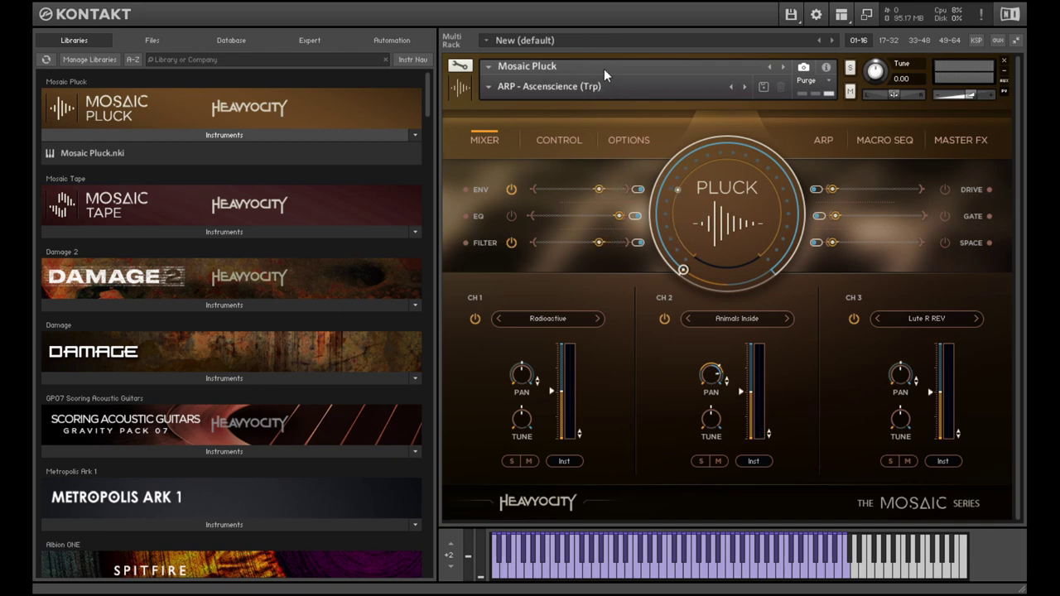
left_click(488, 86)
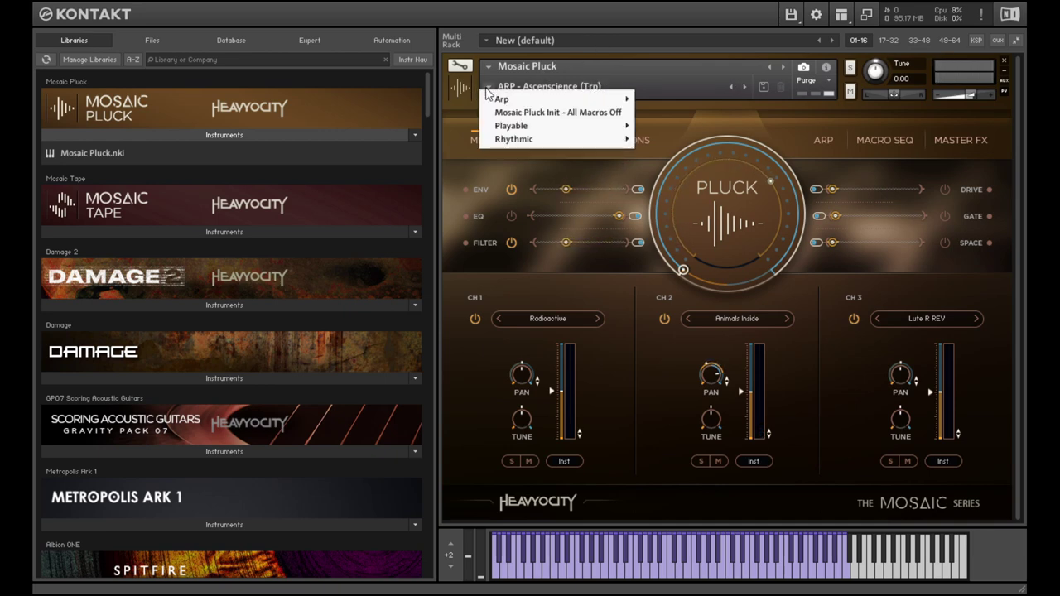
mouse_move(590, 99)
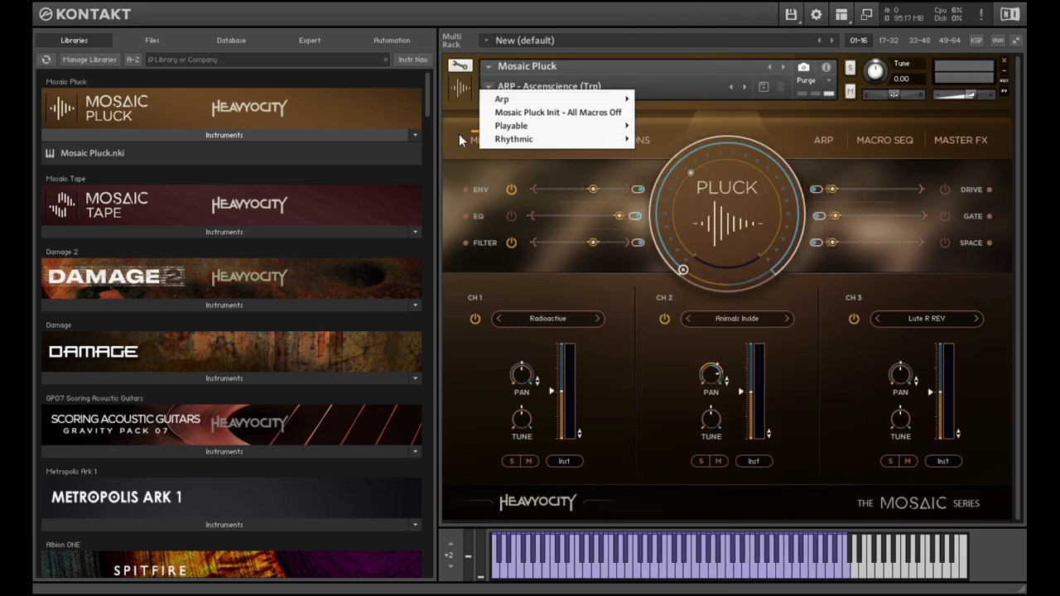
left_click(459, 135)
left_click(816, 138)
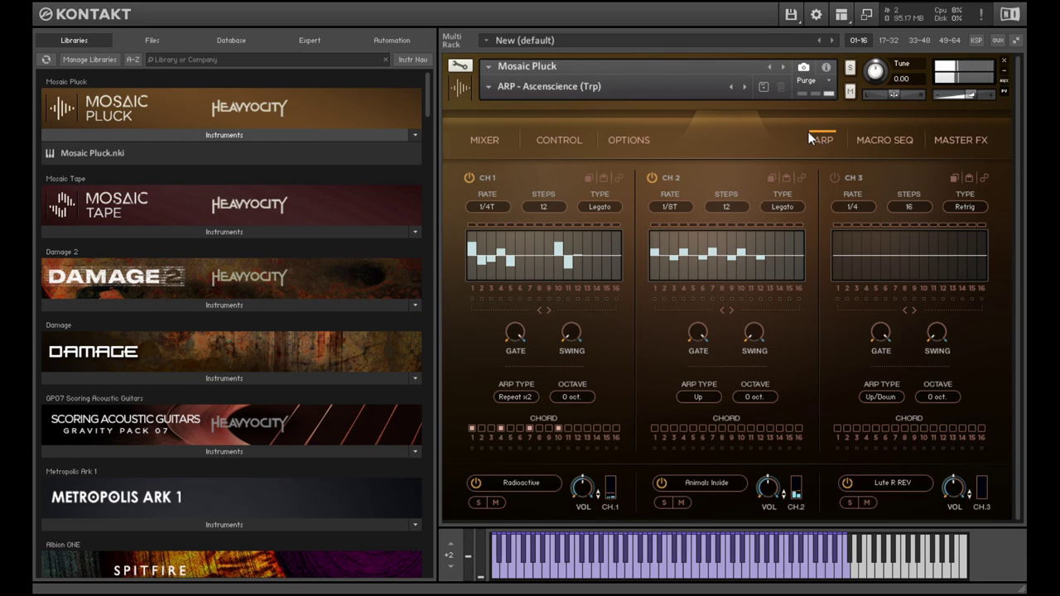
On the ARP page, step through Arp snapshots past Burning Midnight Oil to ARP - Chasing Triplets (Trp)
left_click(485, 139)
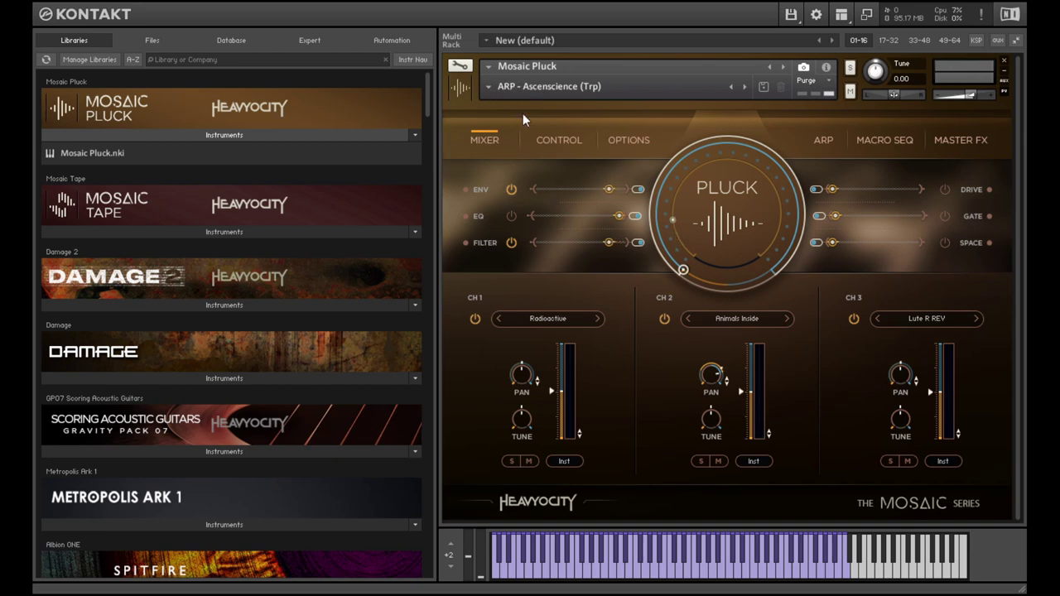
left_click(818, 146)
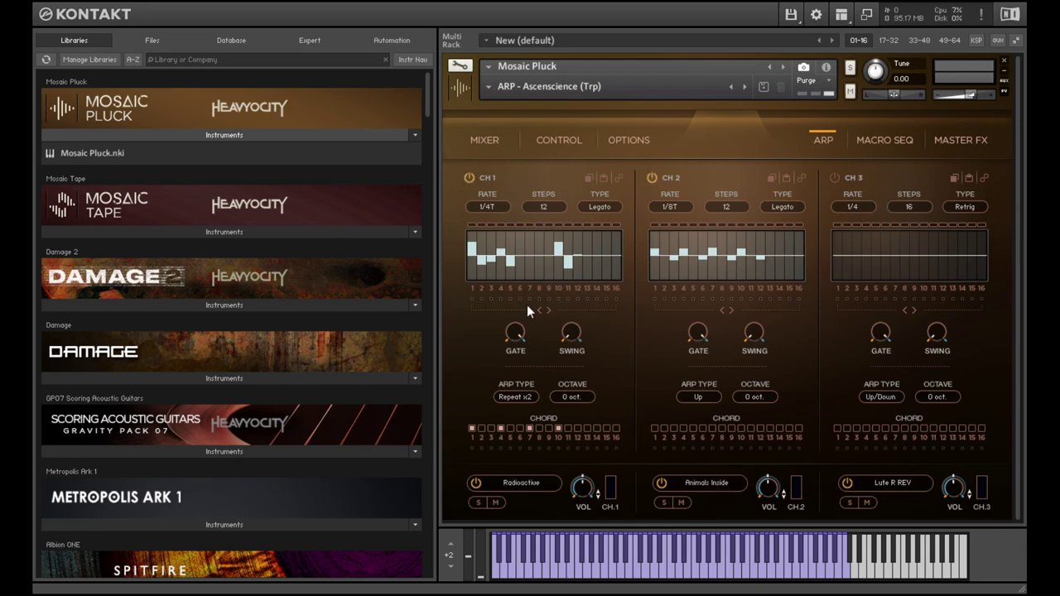
left_click(744, 91)
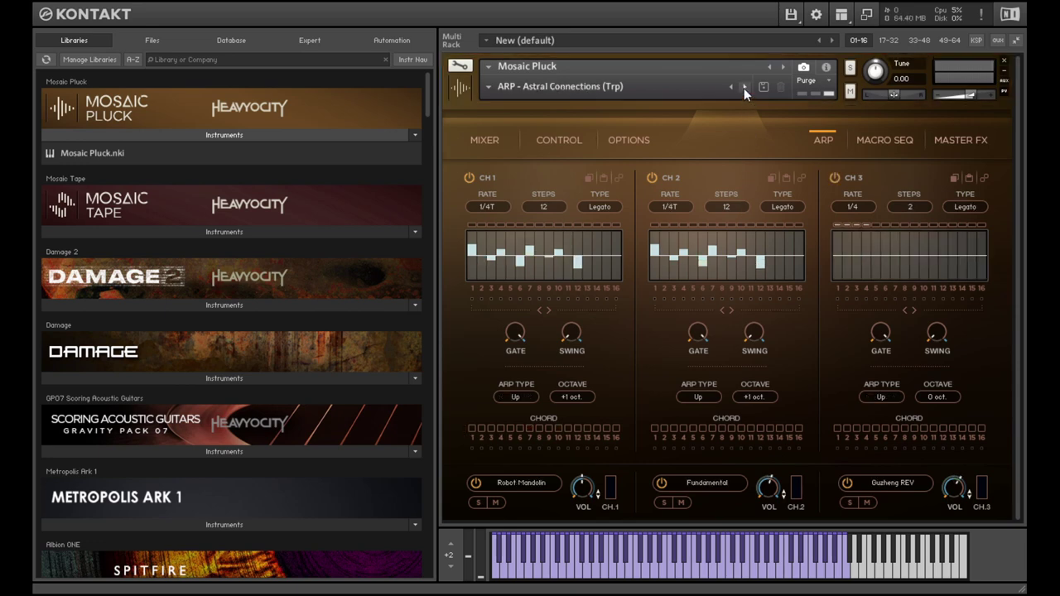
left_click(744, 91)
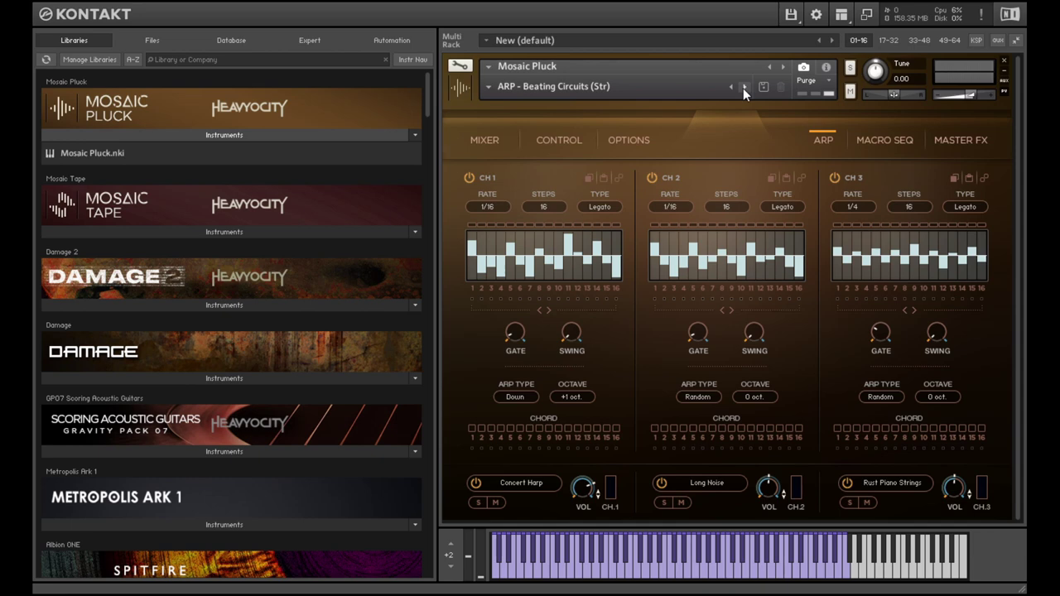
left_click(743, 87)
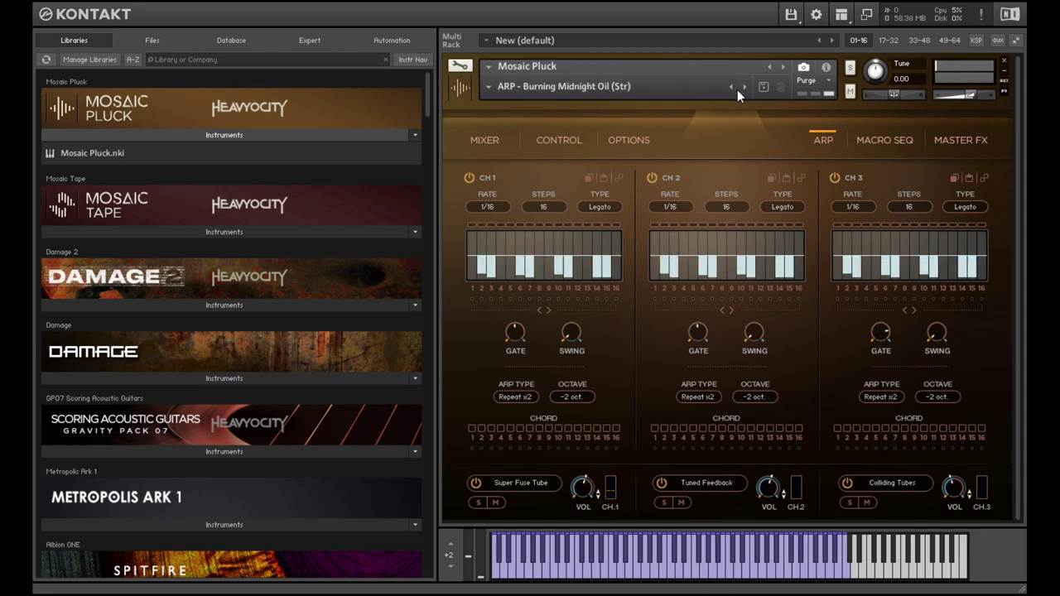
left_click(732, 87)
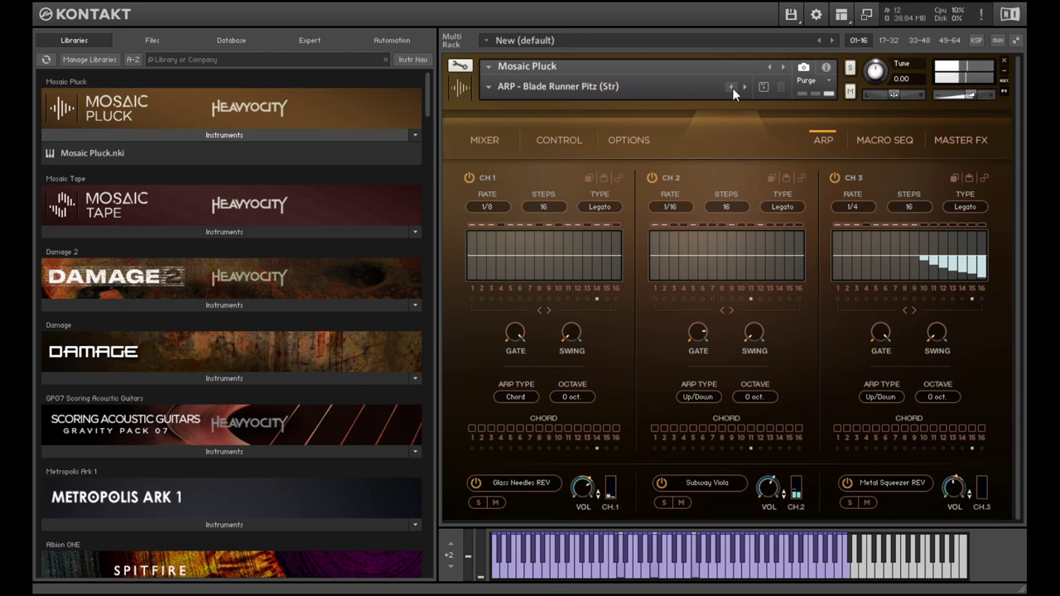
left_click(745, 86)
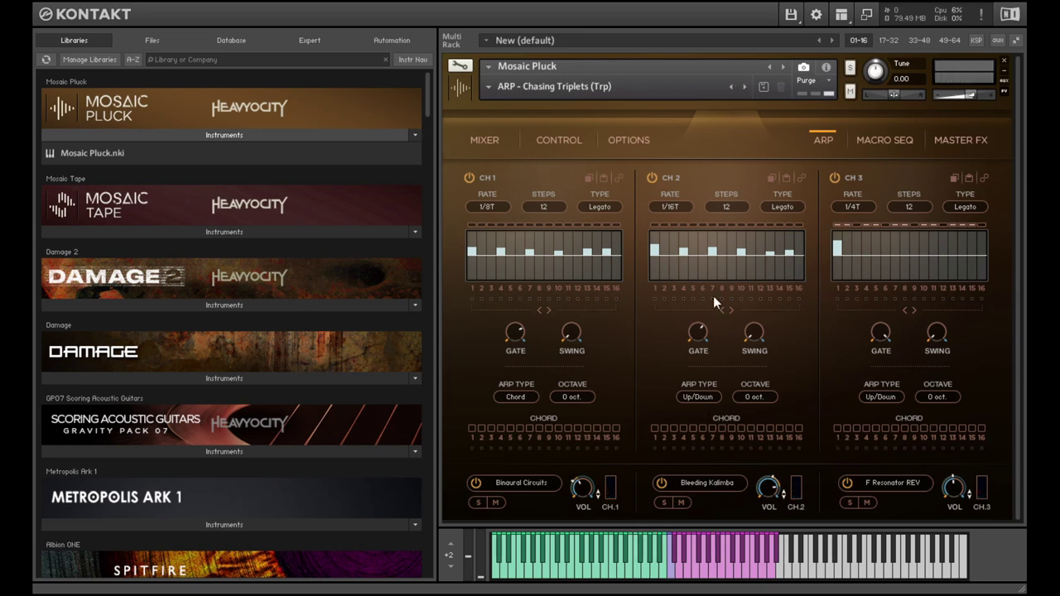
Switch Mosaic Pluck to the MIXER page showing the PLUCK dial and channel sources
left_click(487, 140)
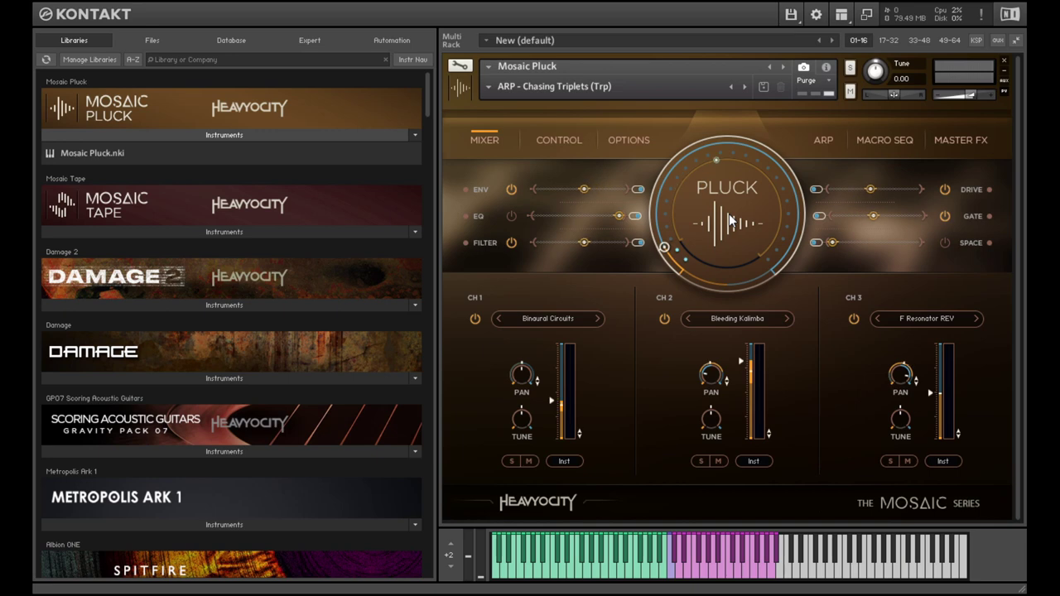
Audition Arp snapshots from Computer Music through Fragile Repeater and Future Ranking to Galactic Wood Performance
left_click(745, 89)
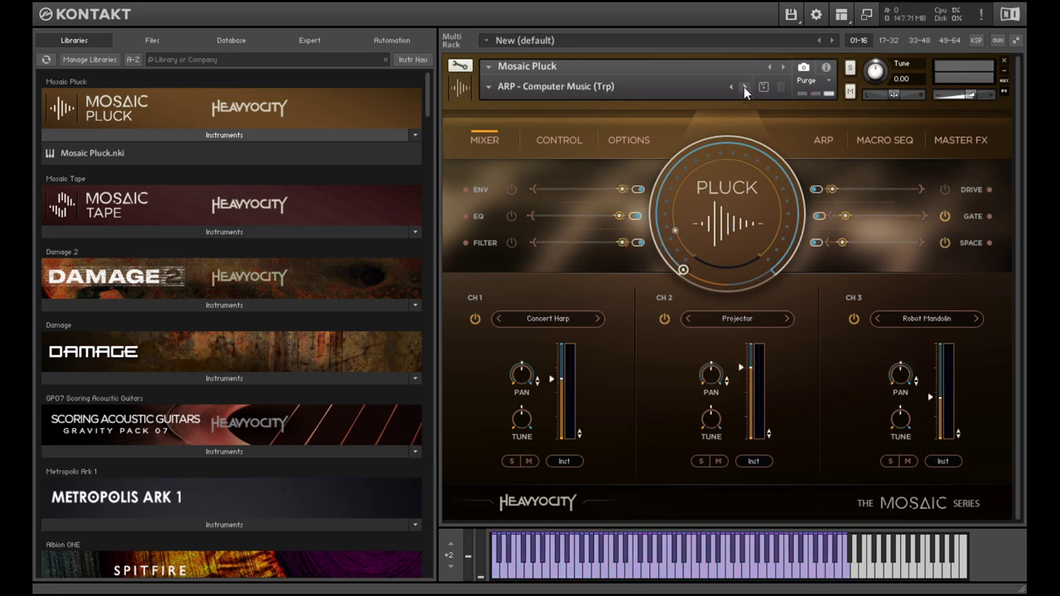
left_click(745, 90)
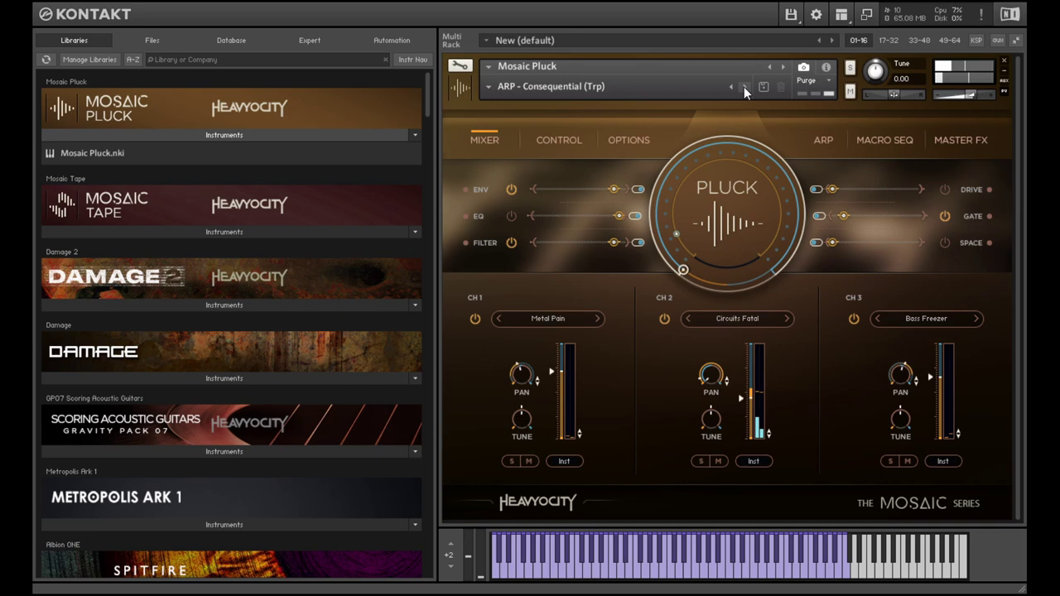
left_click(744, 88)
left_click(744, 87)
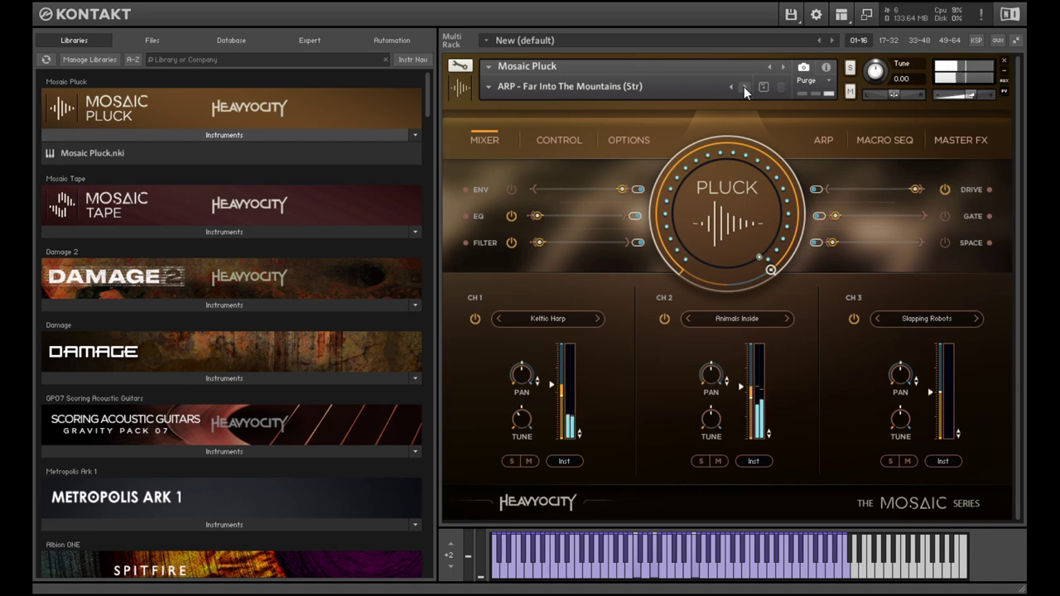
left_click(745, 87)
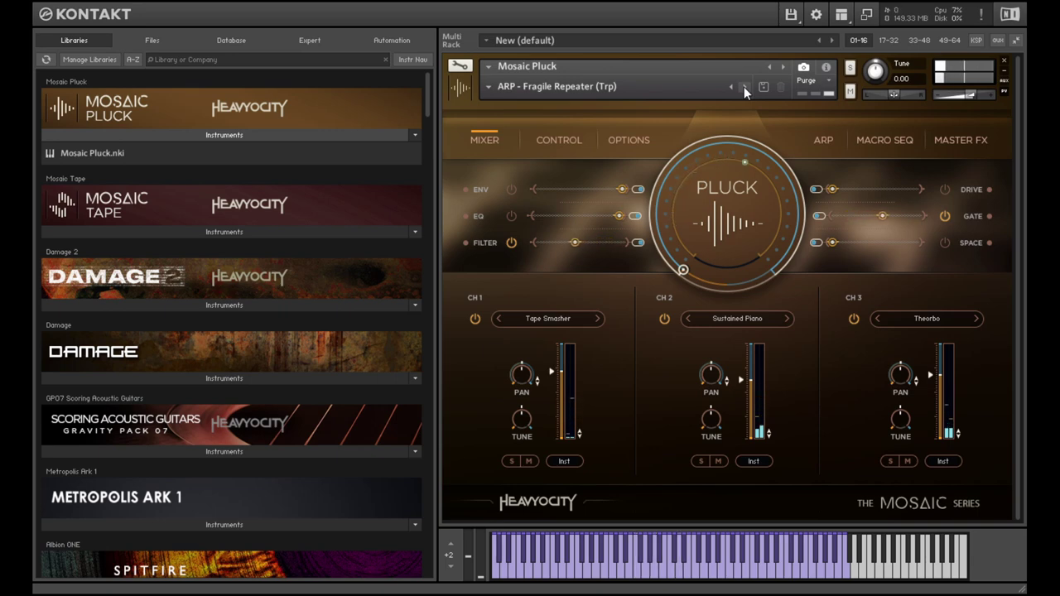
left_click(745, 87)
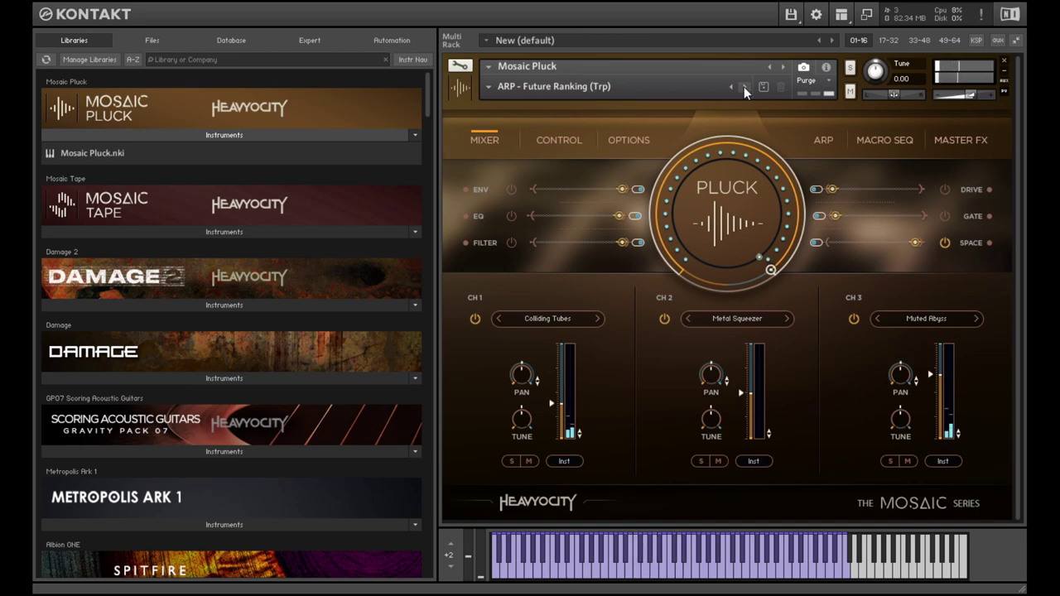
left_click(745, 87)
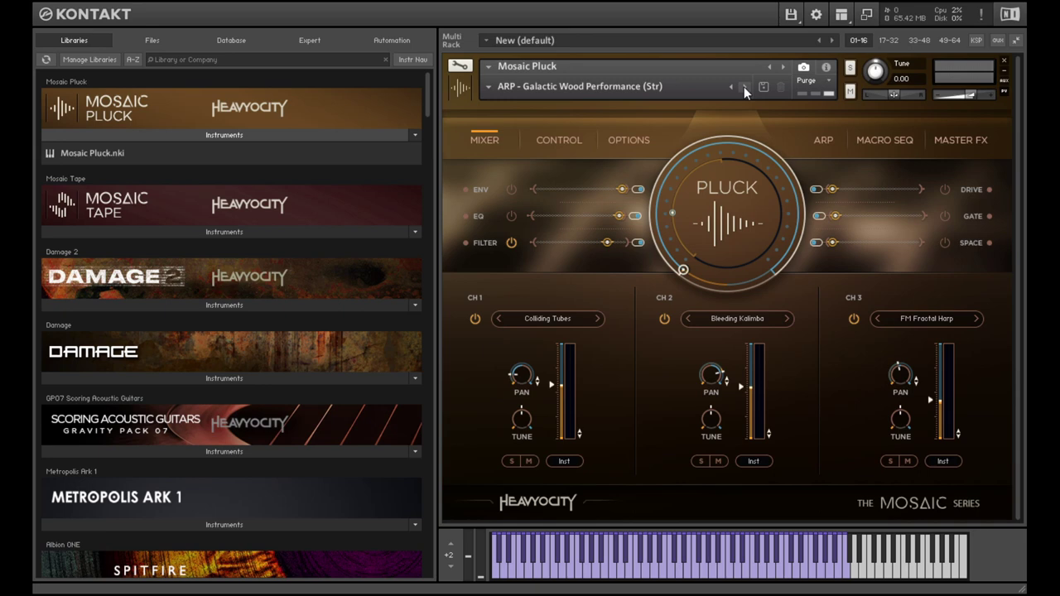
Keep advancing past Granulized Theorbo to ARP - Haunted Castle (Trp)
left_click(744, 87)
left_click(745, 88)
left_click(745, 88)
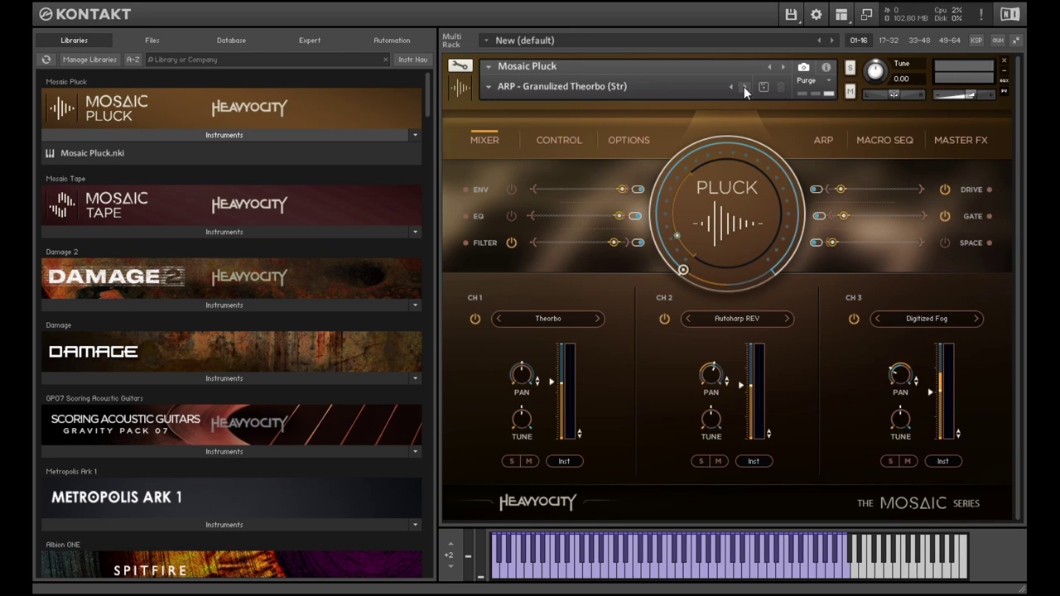
left_click(745, 90)
left_click(745, 90)
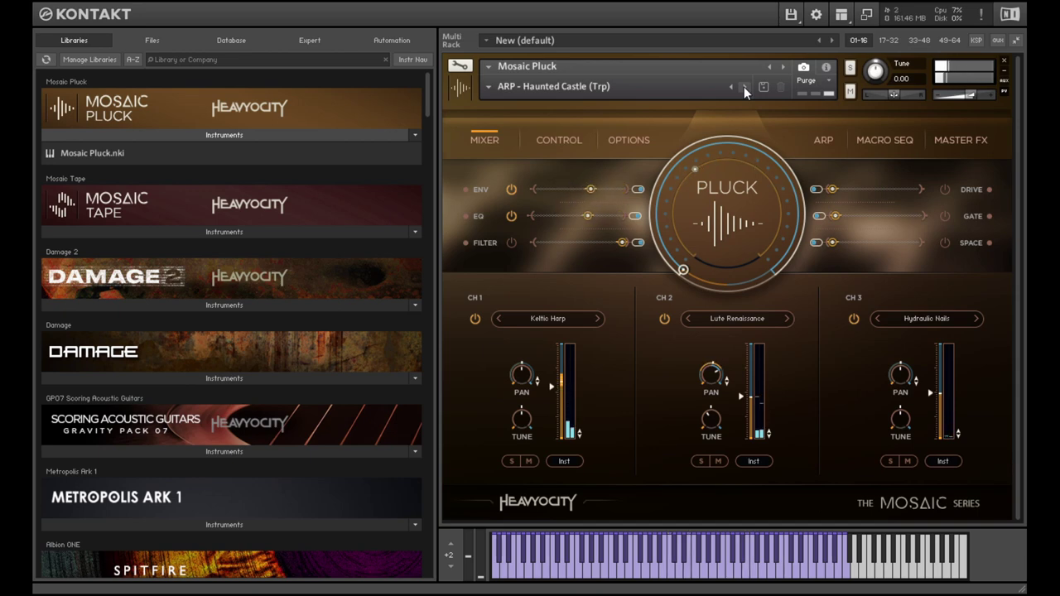
Load A Journey To The Soul from the Playable snapshot category
left_click(484, 87)
mouse_move(561, 131)
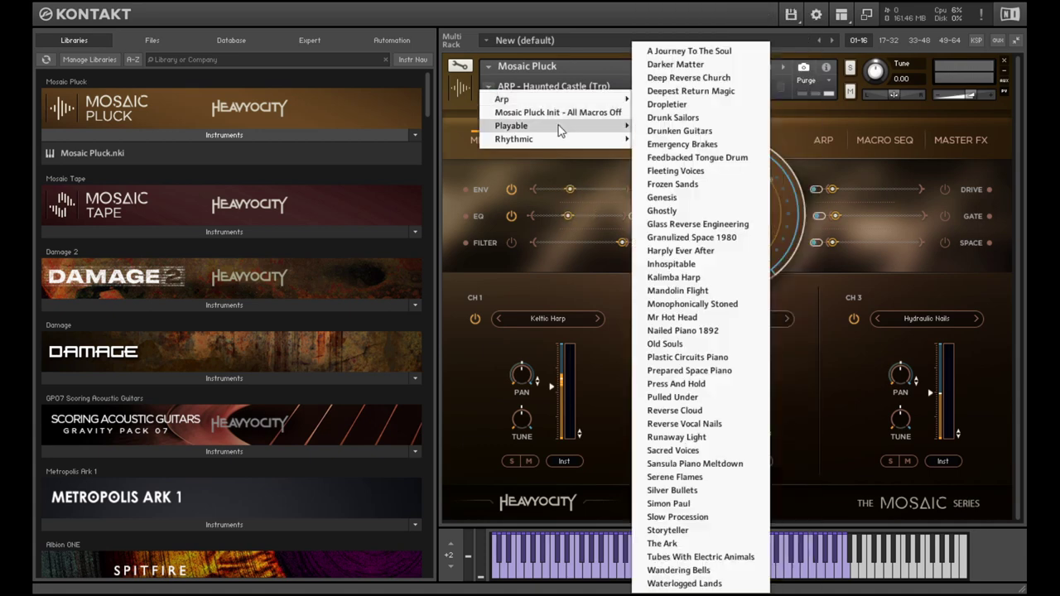
left_click(663, 51)
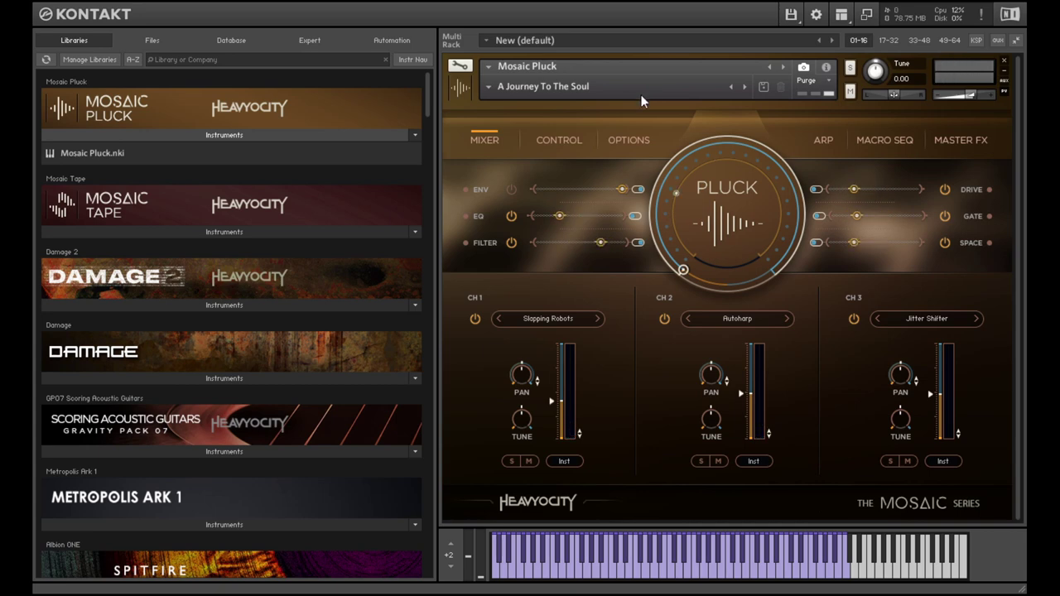
Audition Deep Reverse Church, Deepest Return Magic, Drunk Sailors, Drunken Guitars and Emergency Brakes, ending on Genesis
left_click(742, 88)
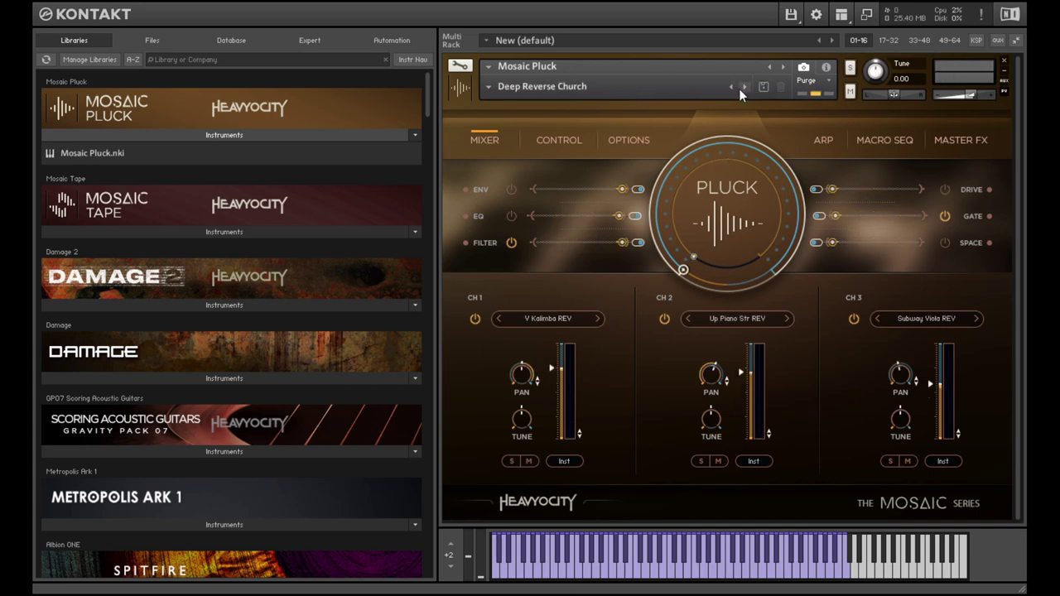
left_click(741, 88)
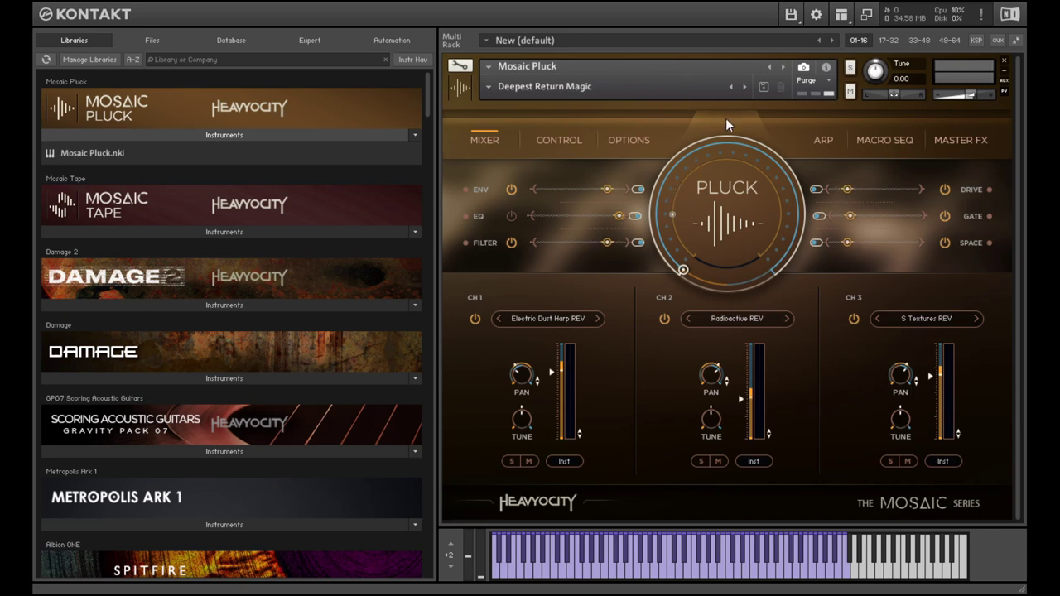
left_click(745, 88)
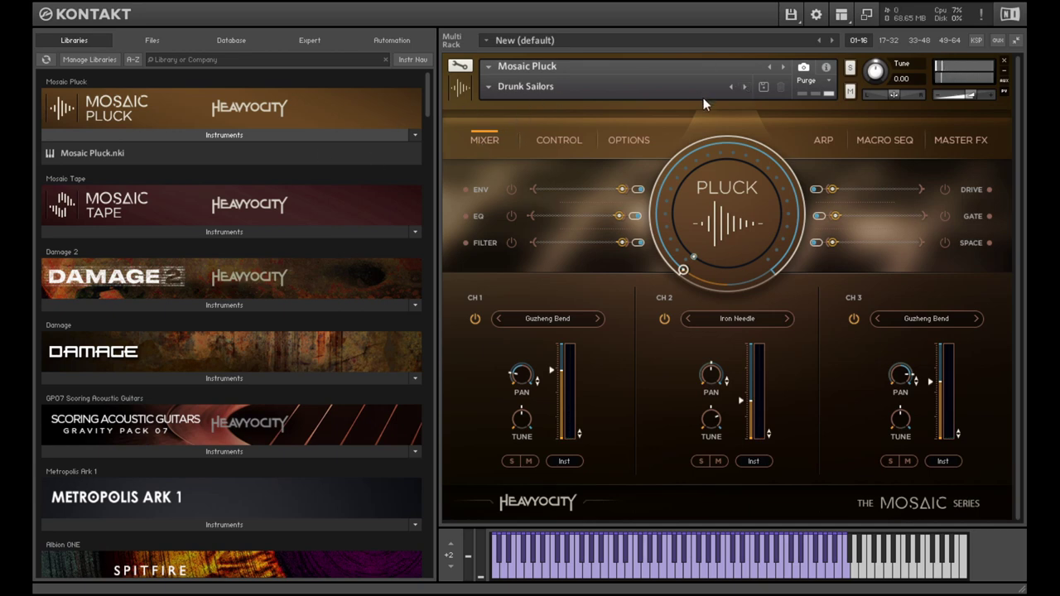
left_click(744, 87)
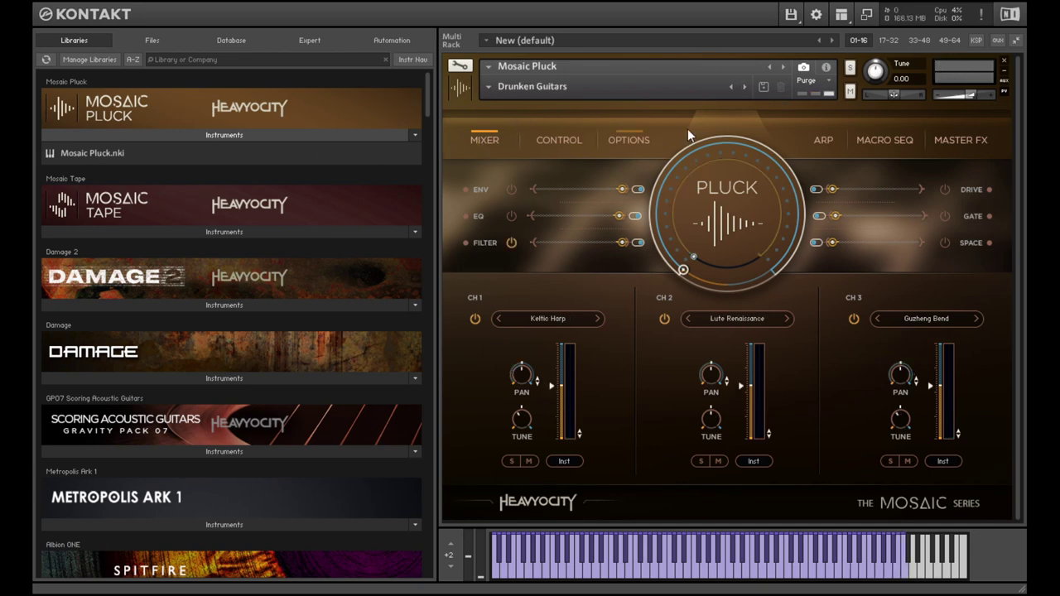
left_click(739, 93)
left_click(744, 86)
left_click(745, 87)
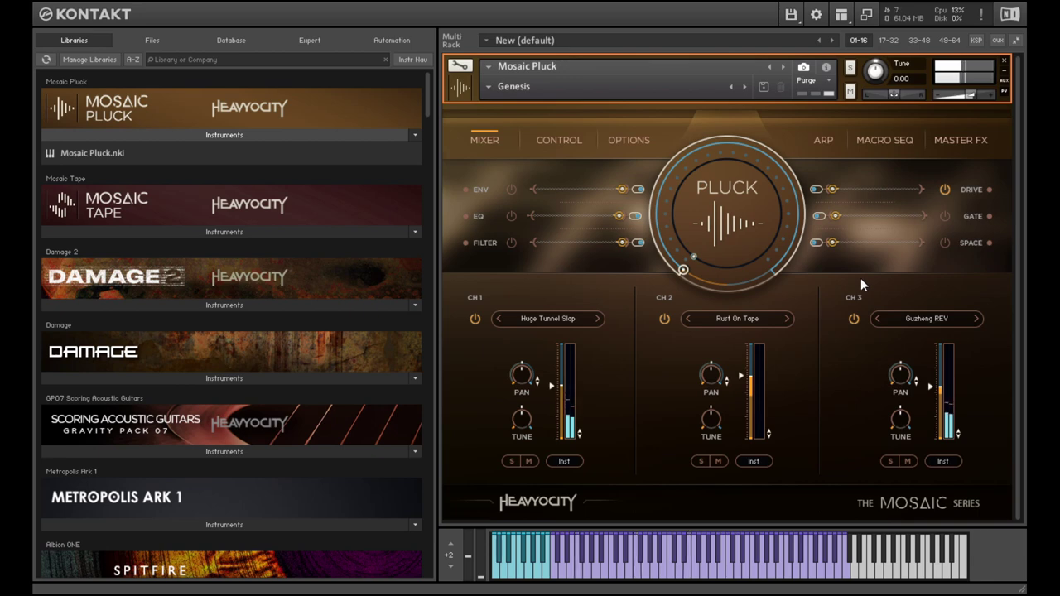
Audition the Ghostly, Glass Reverse Engineering, Granulized Space 1980, Old Souls and Plastic Circuits Piano snapshots
left_click(743, 87)
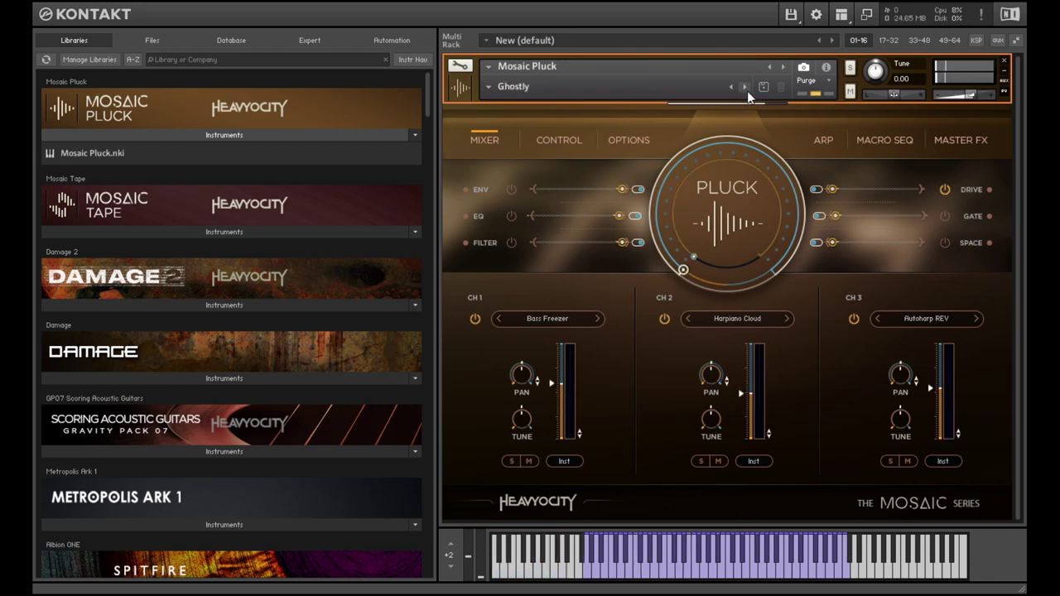
left_click(744, 87)
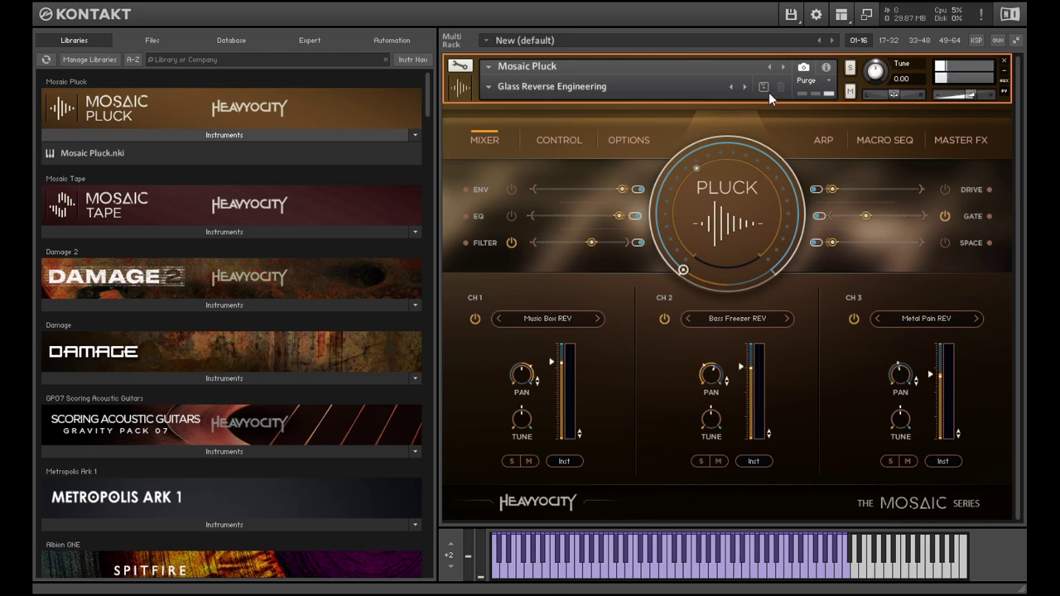
left_click(743, 87)
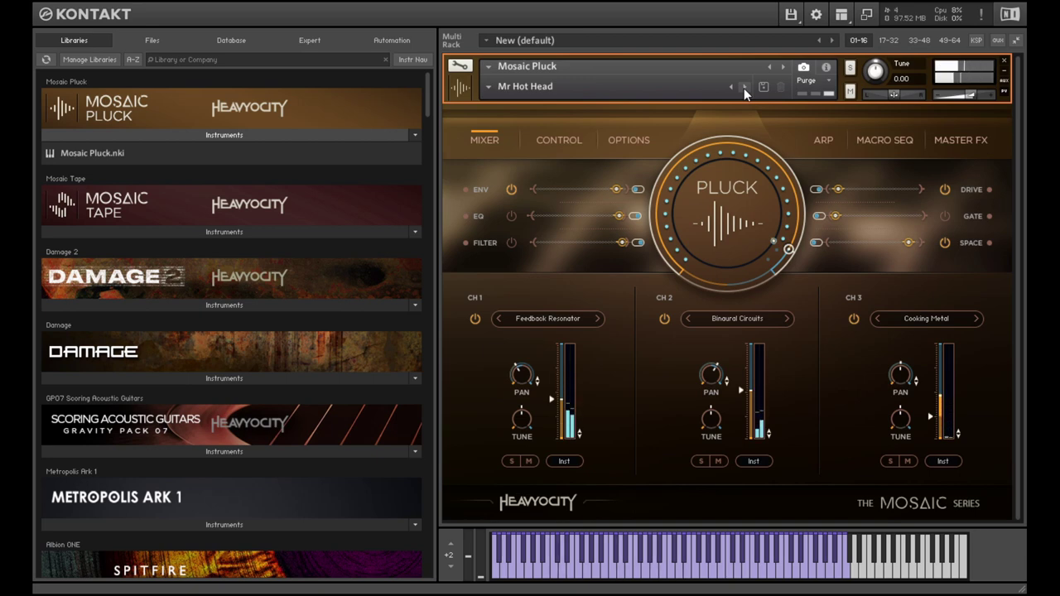
left_click(744, 88)
left_click(744, 88)
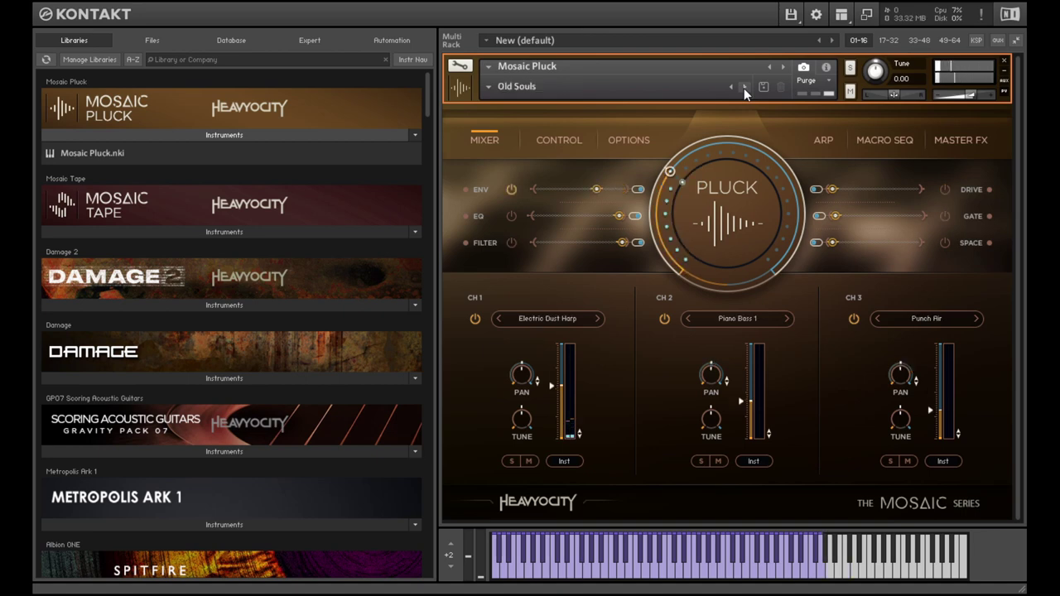
left_click(744, 88)
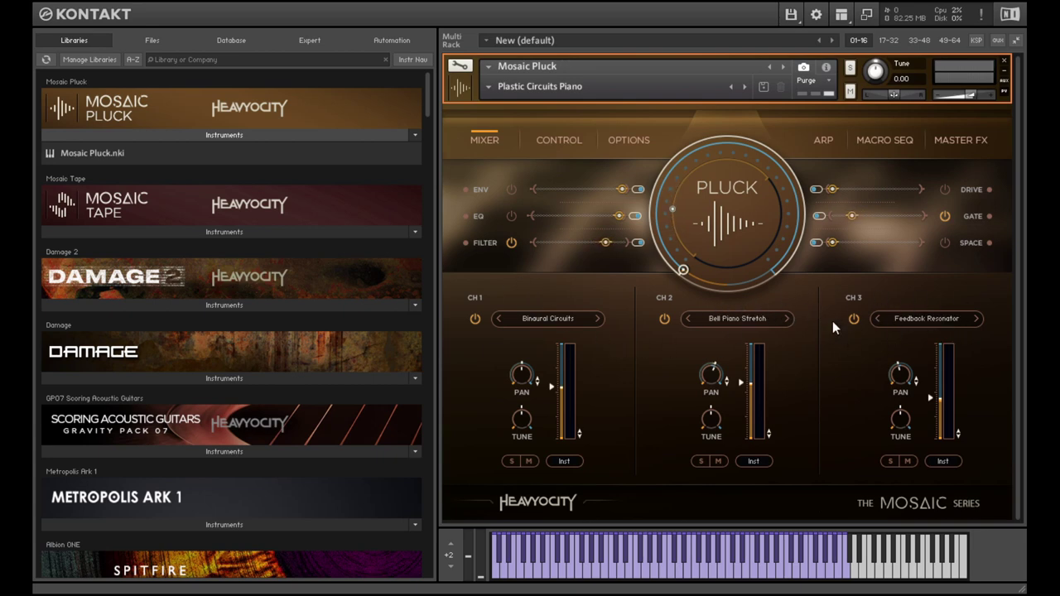
Try the Press And Hold snapshot, then return to Prepared Space Piano
left_click(745, 86)
left_click(744, 86)
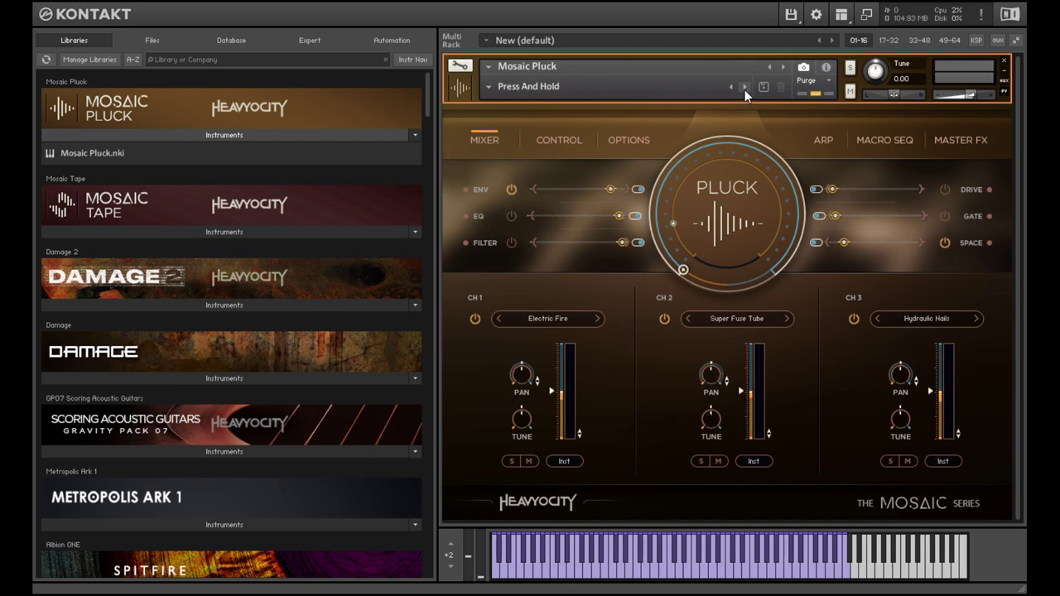
left_click(731, 86)
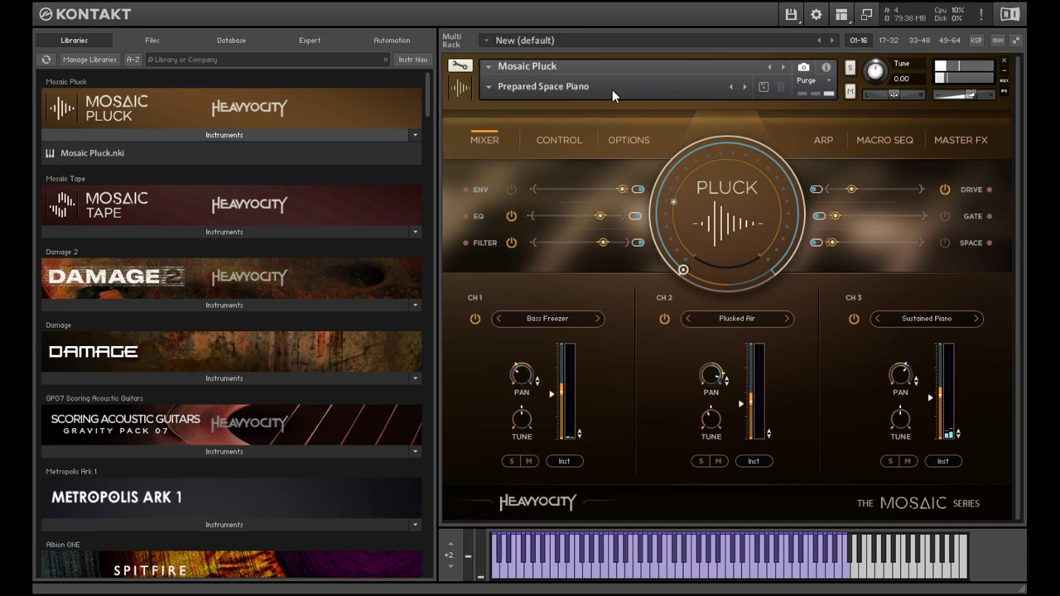
Load RHY - Against All Odds (Trp) from the Rhythmic snapshot category
left_click(490, 91)
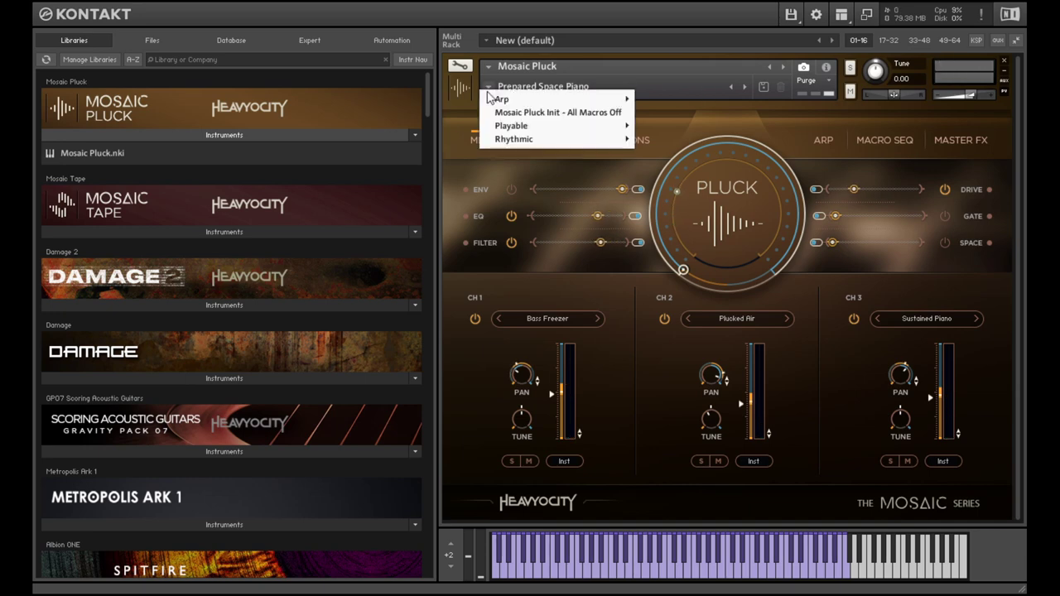
mouse_move(627, 129)
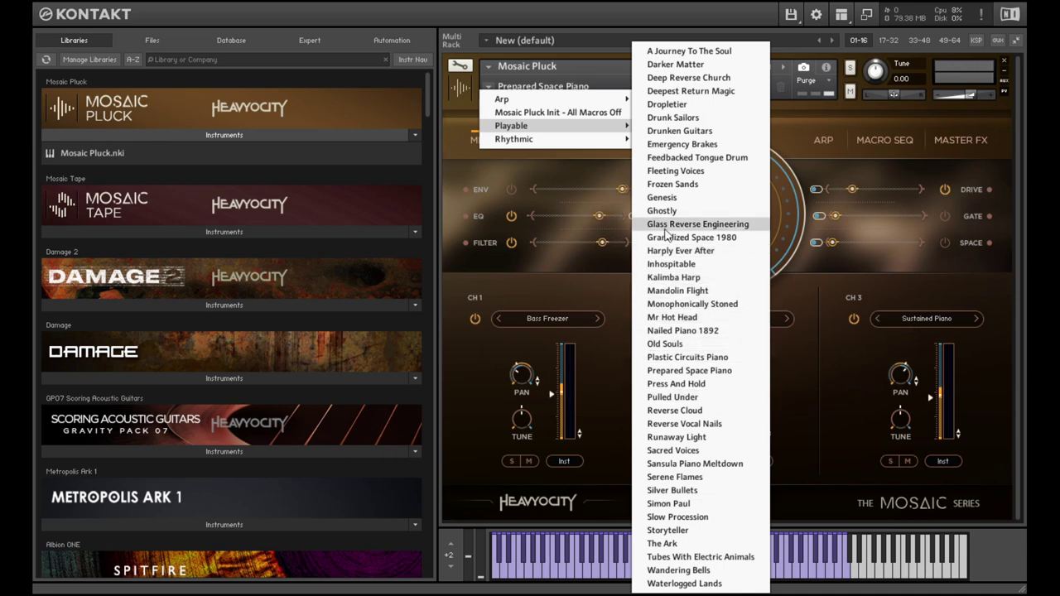
mouse_move(602, 148)
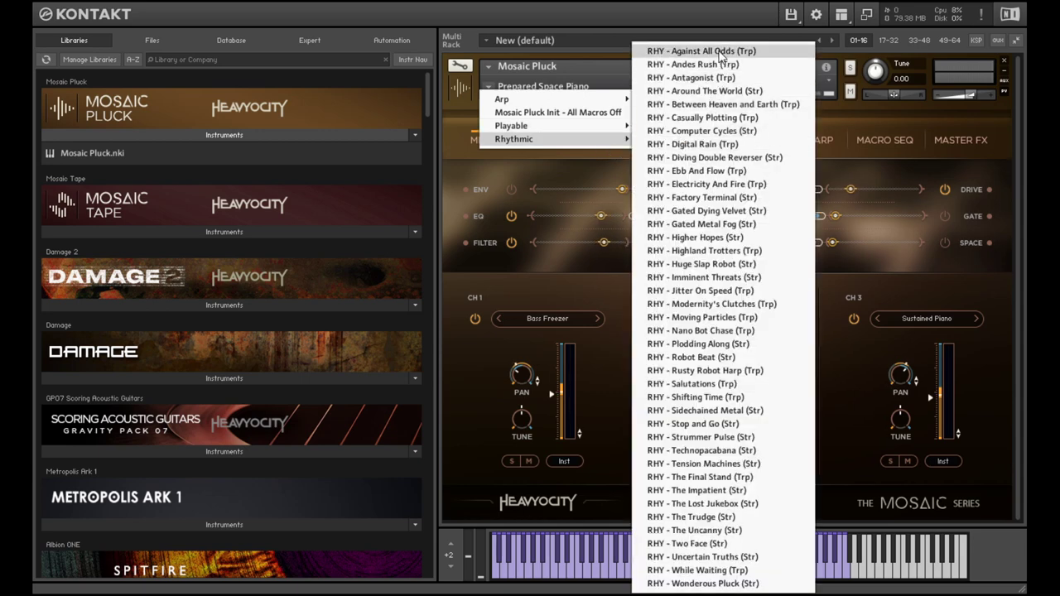
left_click(720, 53)
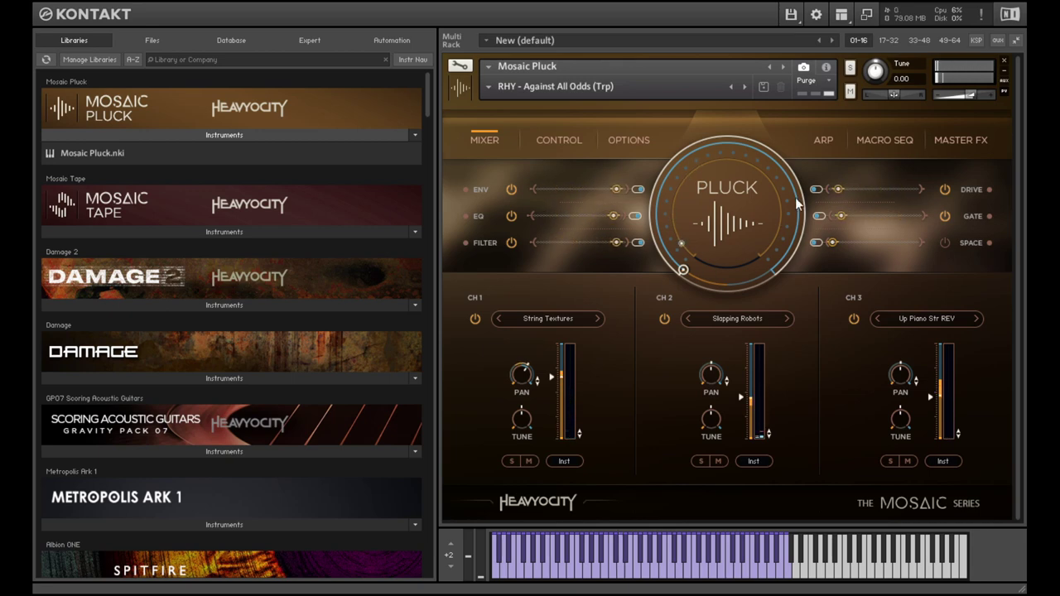
left_click(824, 139)
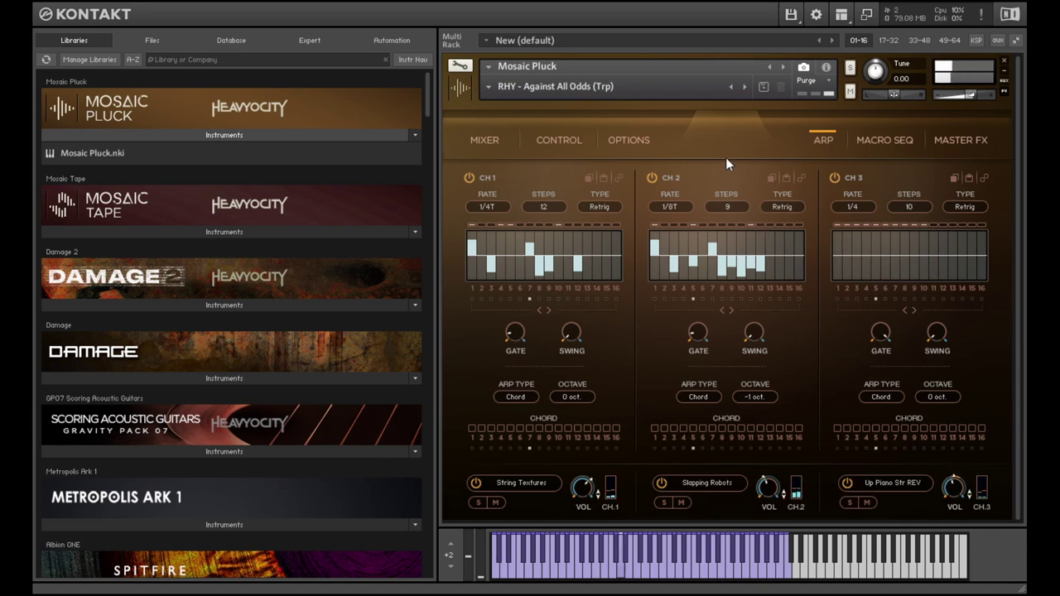
left_click(487, 138)
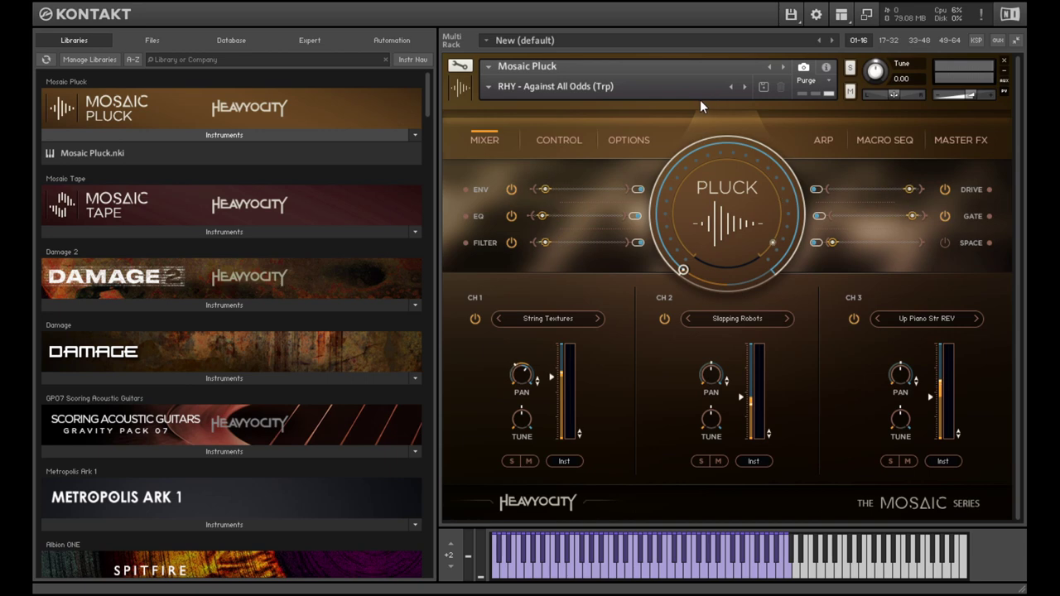
Audition the Rhythmic snapshots Antagonist, Around The World and Between Heaven and Earth
left_click(746, 87)
left_click(745, 87)
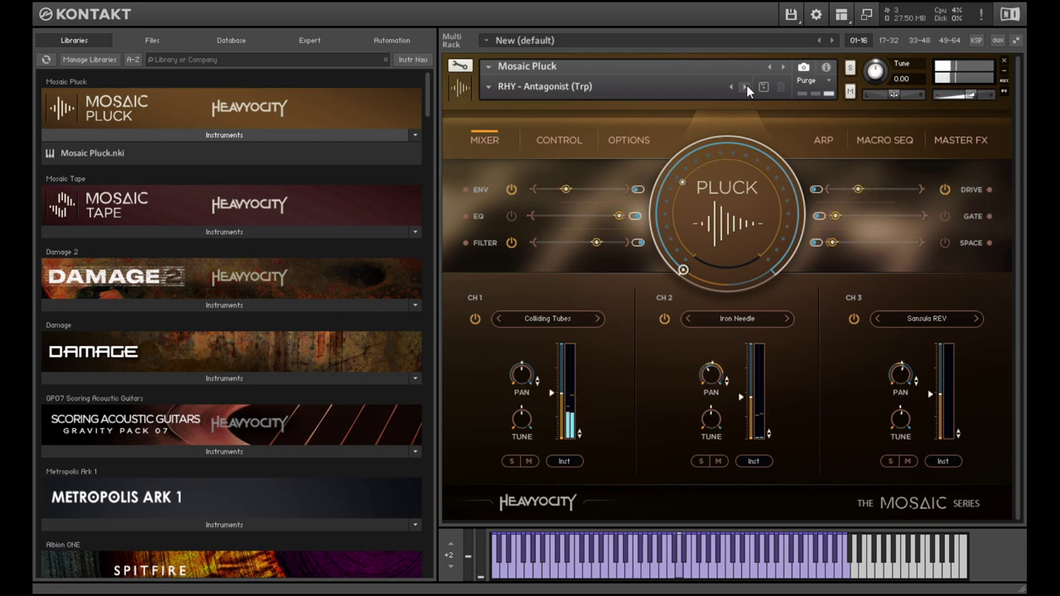
left_click(747, 88)
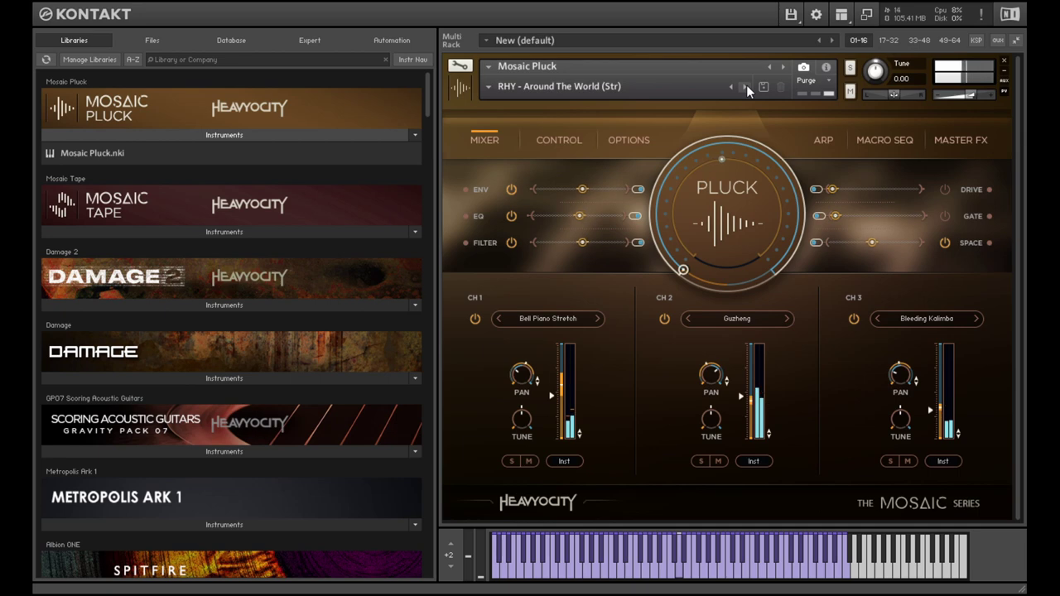
left_click(746, 87)
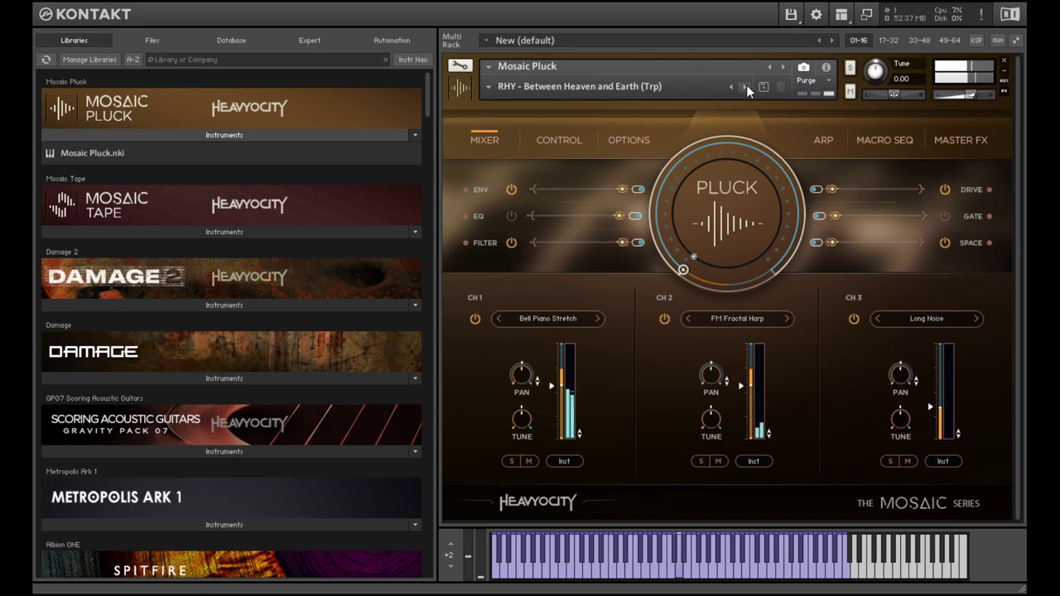
Continue through Computer Cycles, Digital Rain and Ebb And Flow to Electricity And Fire (Trp)
left_click(745, 88)
left_click(745, 88)
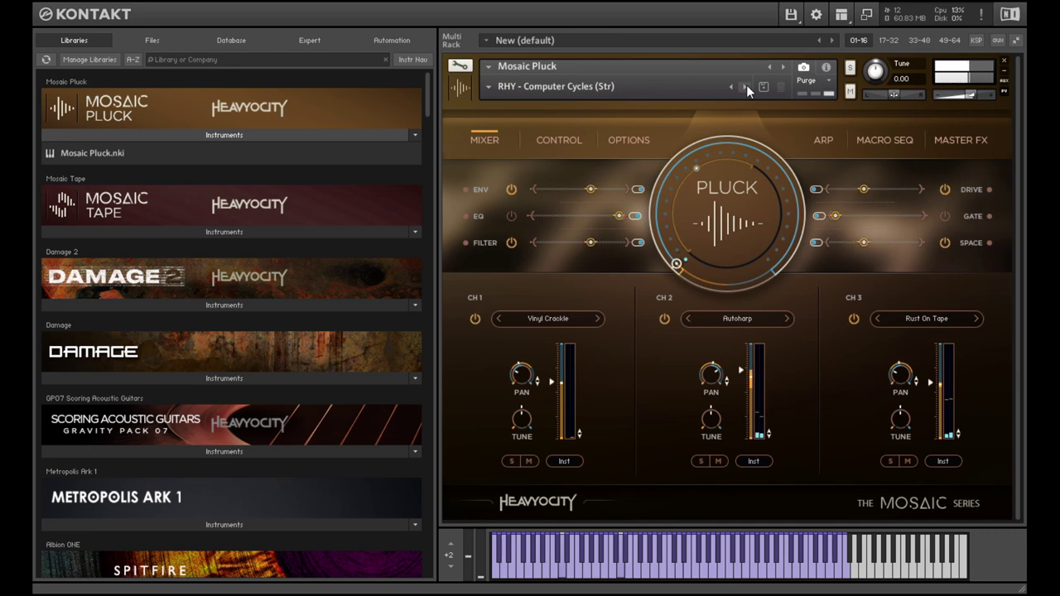
left_click(747, 88)
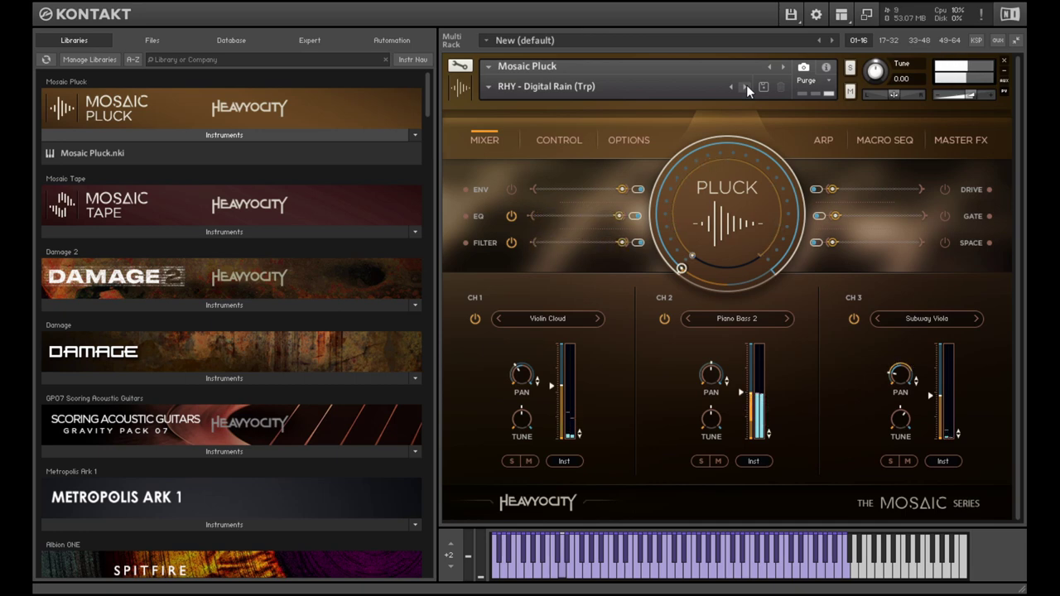
left_click(746, 87)
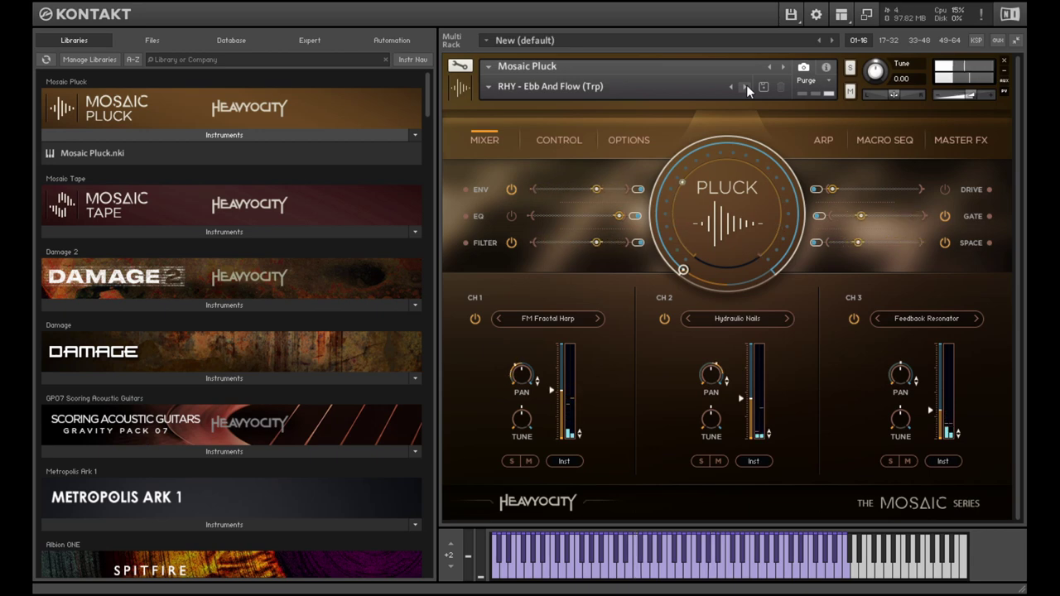
left_click(746, 87)
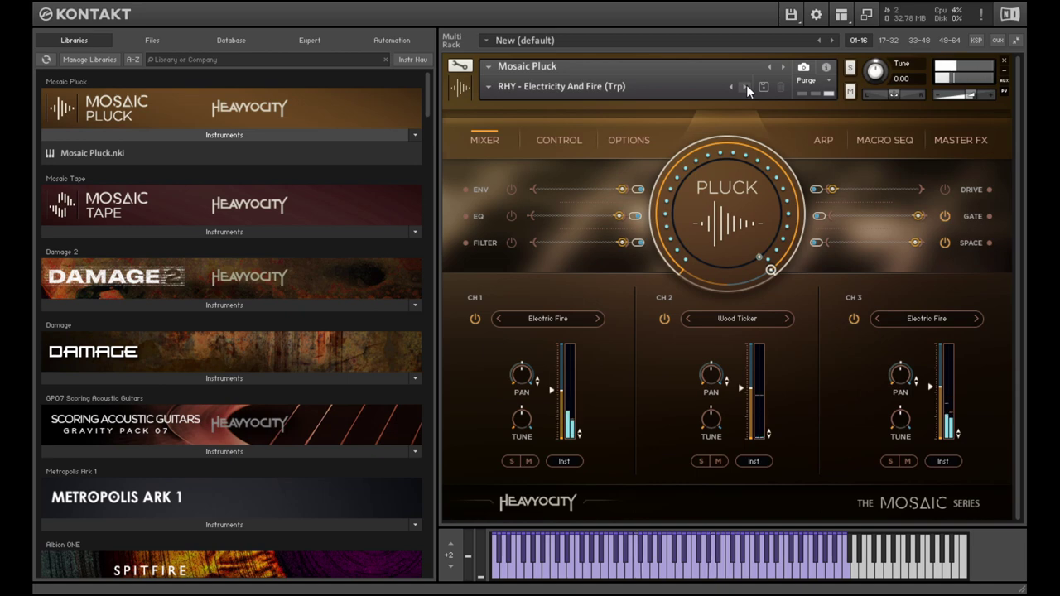
Audition the Rhythmic snapshots Factory Terminal, Higher Hopes and Huge Slap Robot
left_click(746, 87)
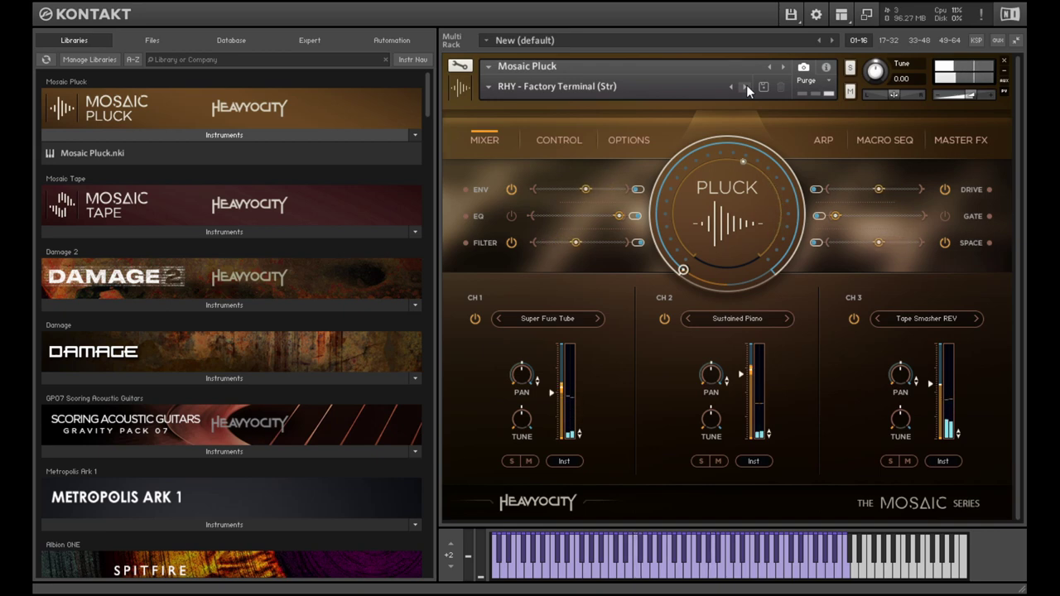
left_click(747, 88)
left_click(746, 87)
left_click(746, 88)
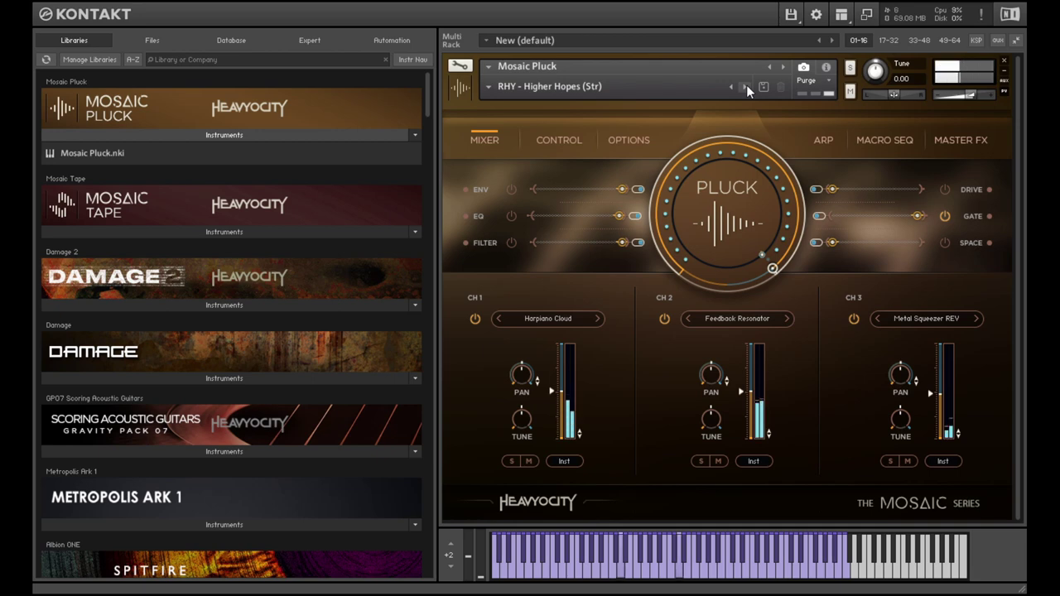
left_click(746, 86)
left_click(746, 86)
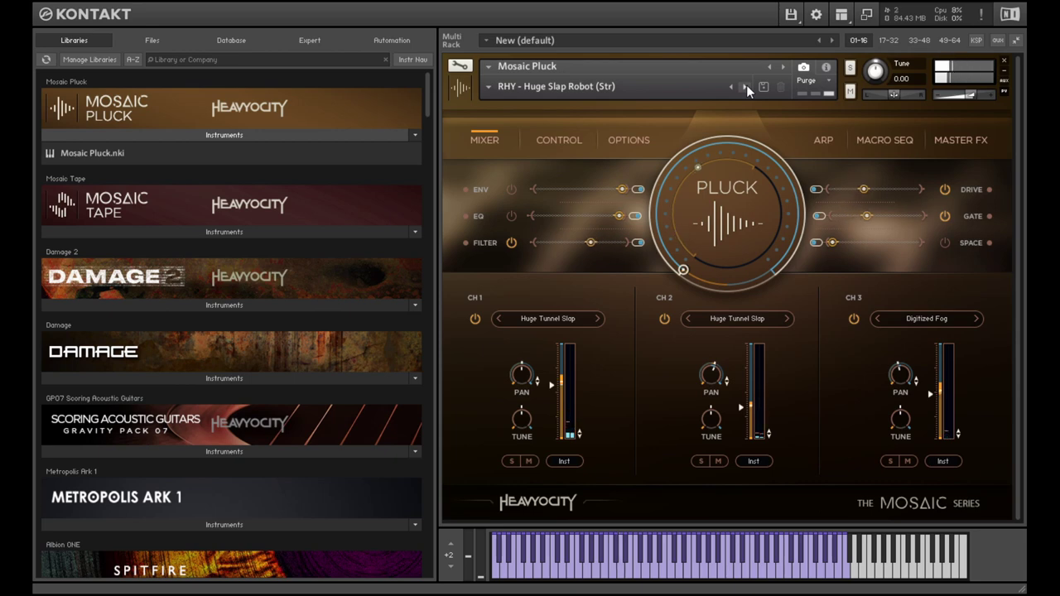
Continue through Jitter On Speed, Modernity's Clutches, Moving Particles and Plodding Along to Rusty Robot Harp (Trp)
left_click(747, 86)
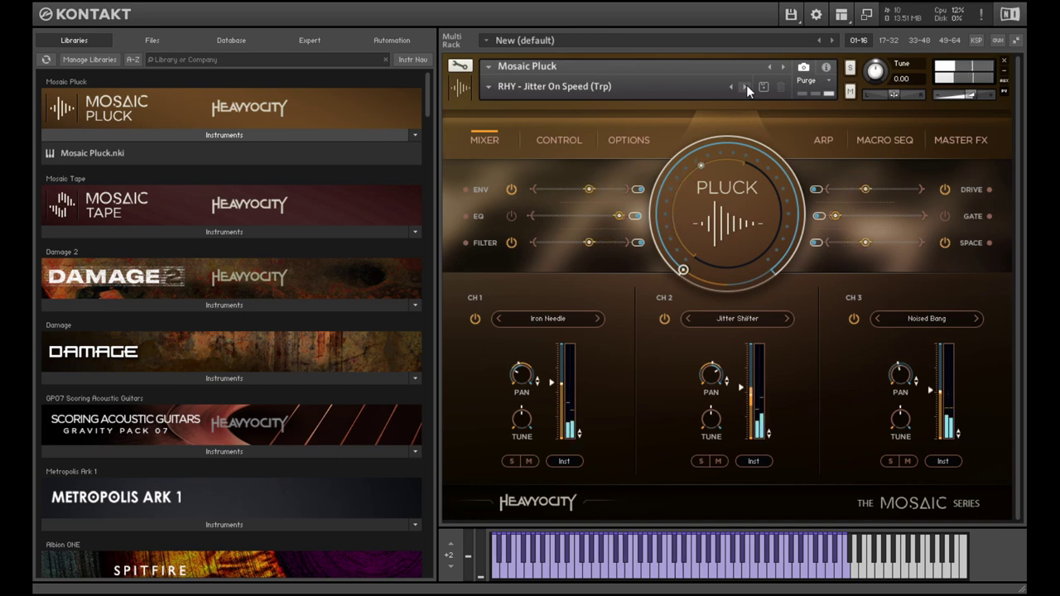
left_click(746, 86)
left_click(746, 86)
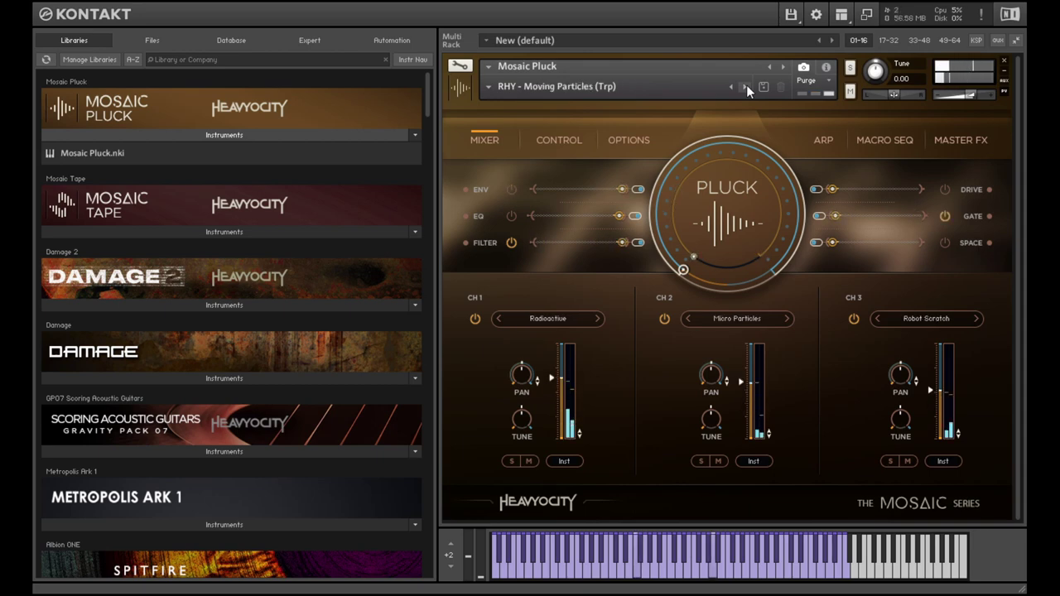
left_click(746, 87)
left_click(747, 87)
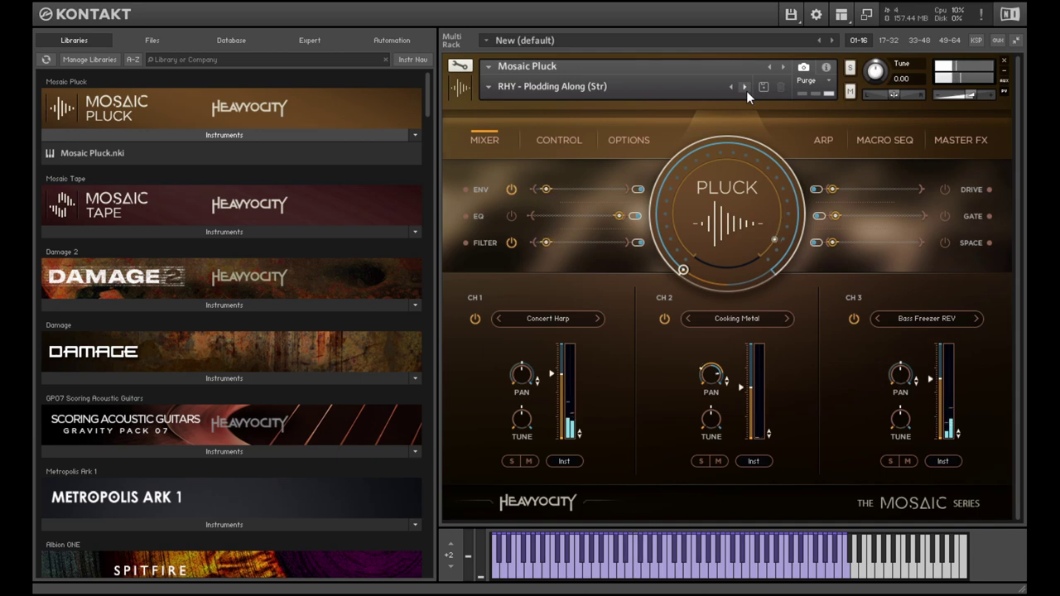
left_click(746, 90)
left_click(746, 90)
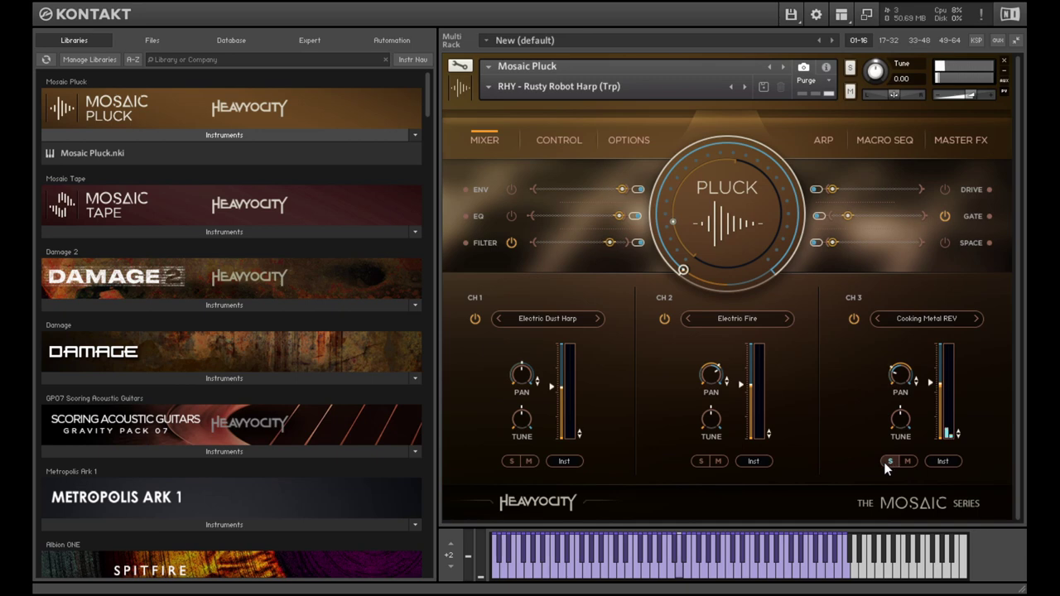
Solo channel 2 (Electric Fire) briefly, then mute it
left_click(701, 461)
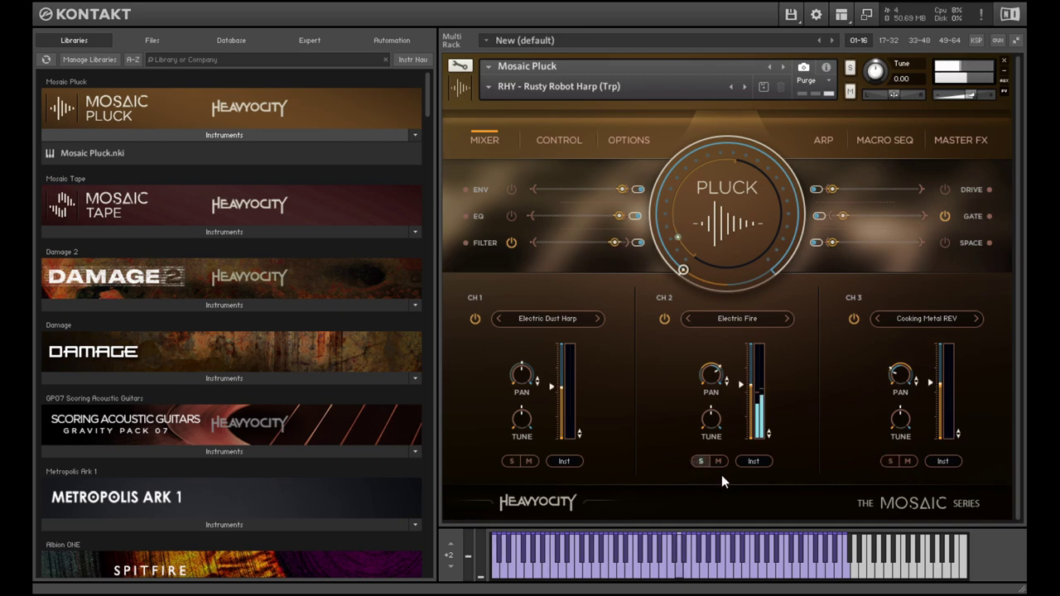
left_click(714, 461)
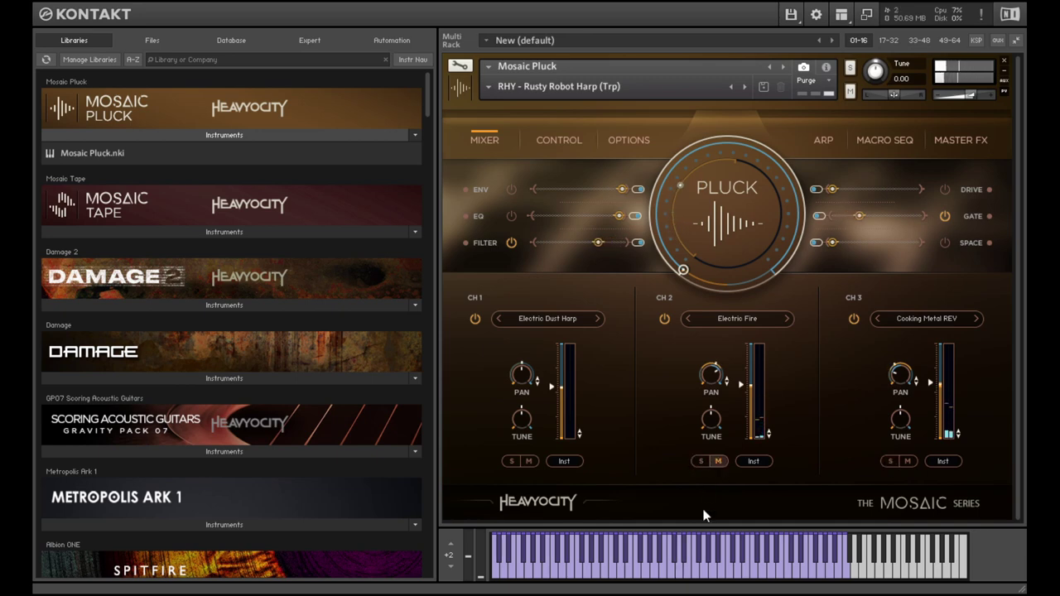